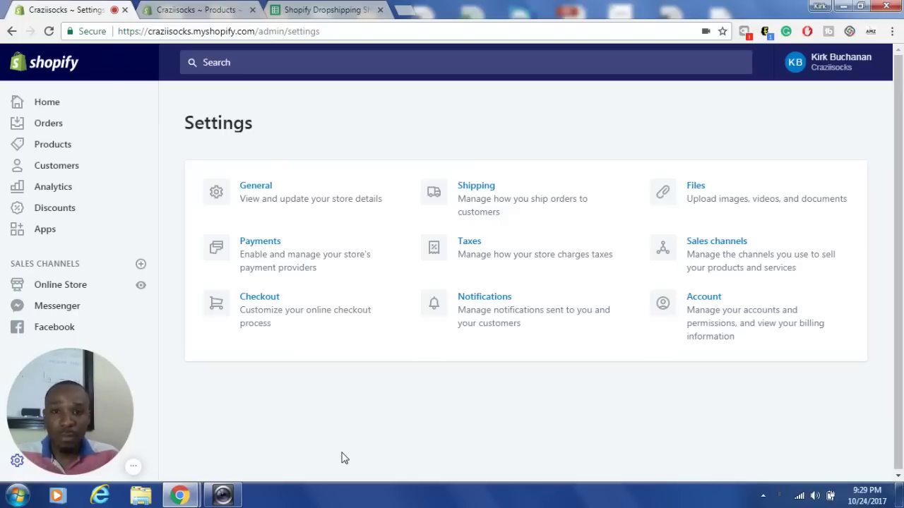
# Step: In the store's General settings, select Imperial system as the unit system under Standards and formats
pyautogui.moveTo(95, 415); pyautogui.dragTo(804, 416)
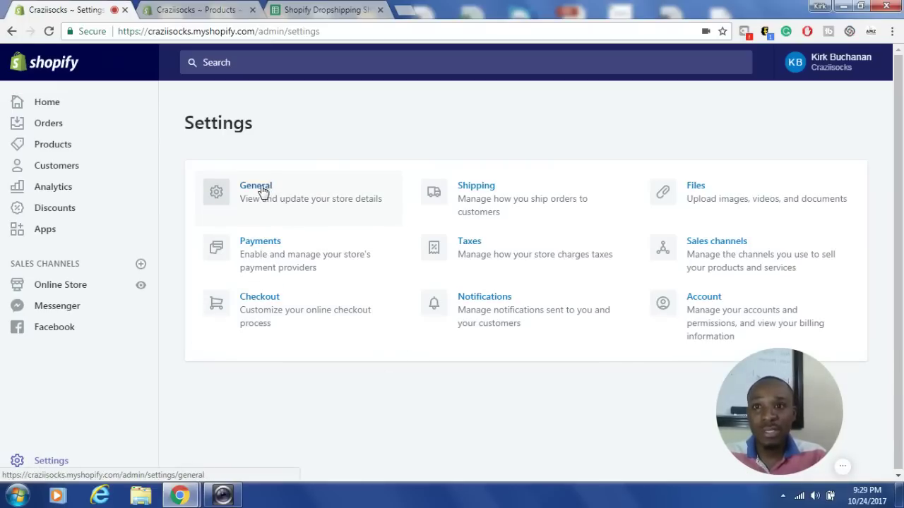
pyautogui.click(398, 170)
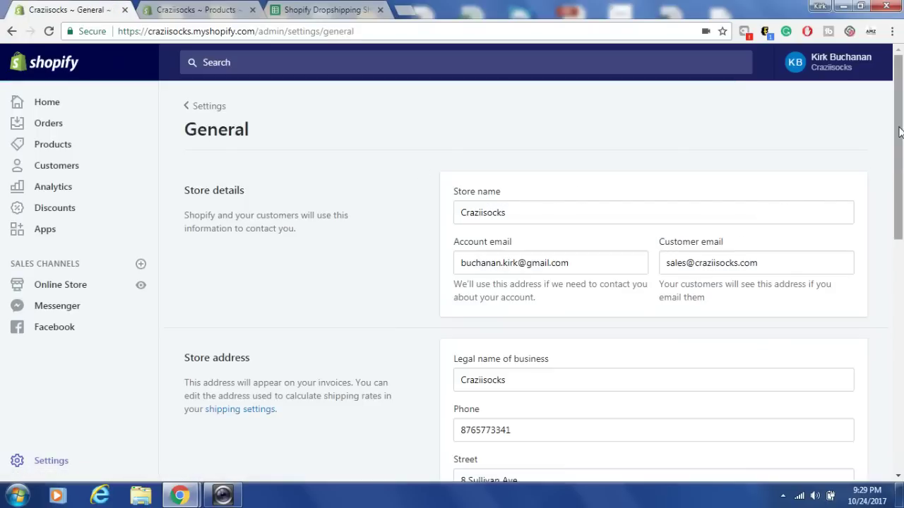
pyautogui.moveTo(899, 141); pyautogui.dragTo(900, 384)
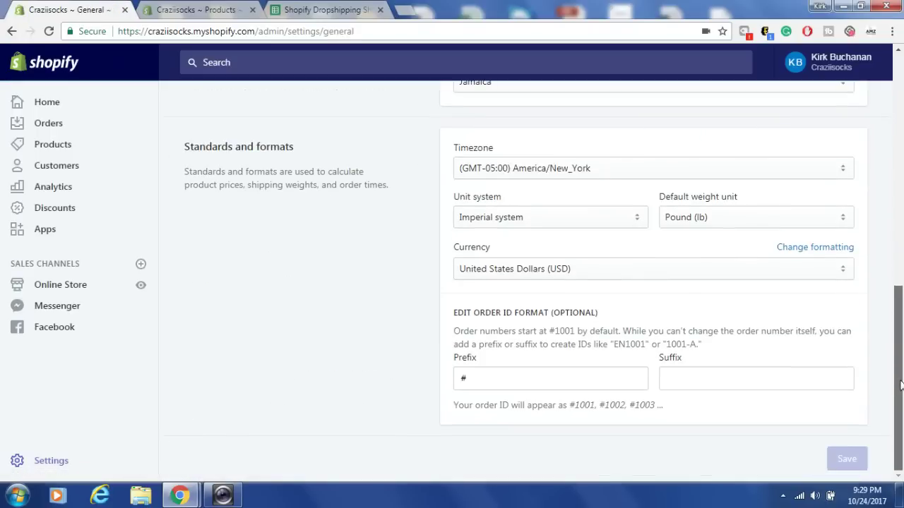
pyautogui.click(520, 219)
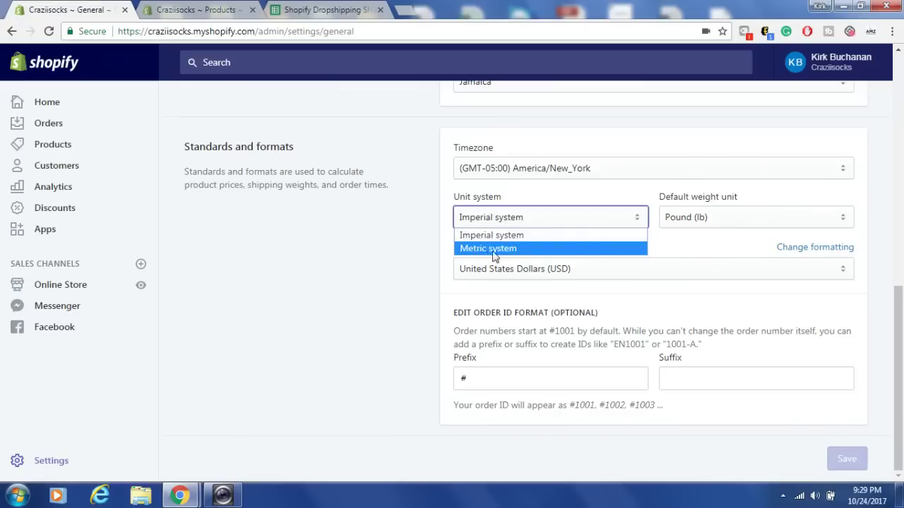
pyautogui.click(509, 239)
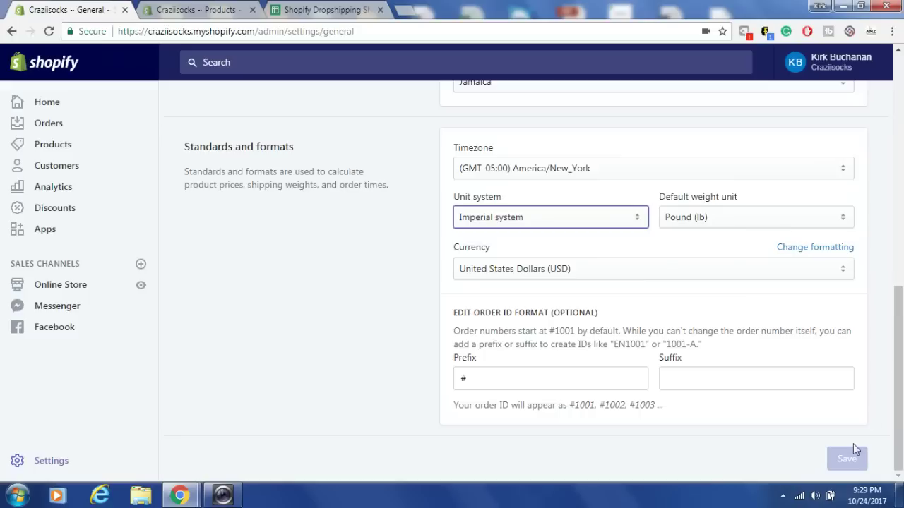
pyautogui.moveTo(899, 356); pyautogui.dragTo(898, 95)
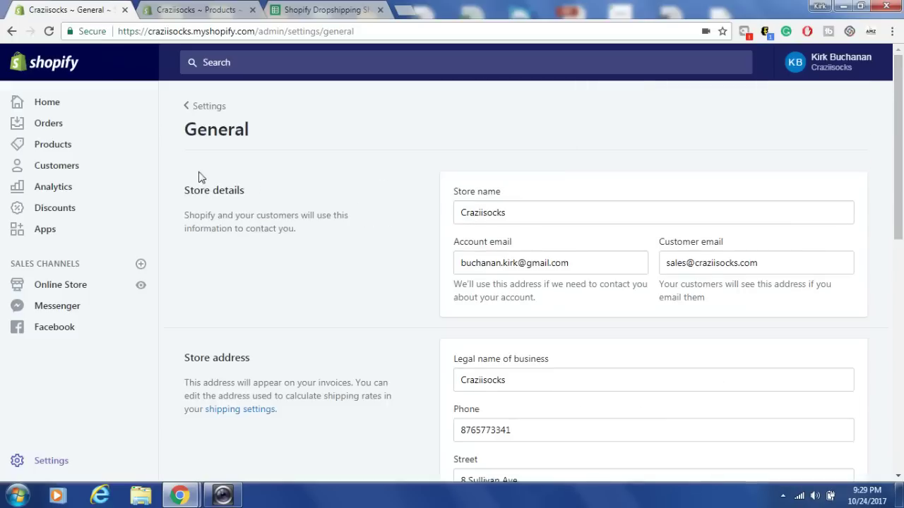
# Step: Go to the Shipping settings and review the shipping origin, shipping zones and label format sections
pyautogui.click(189, 111)
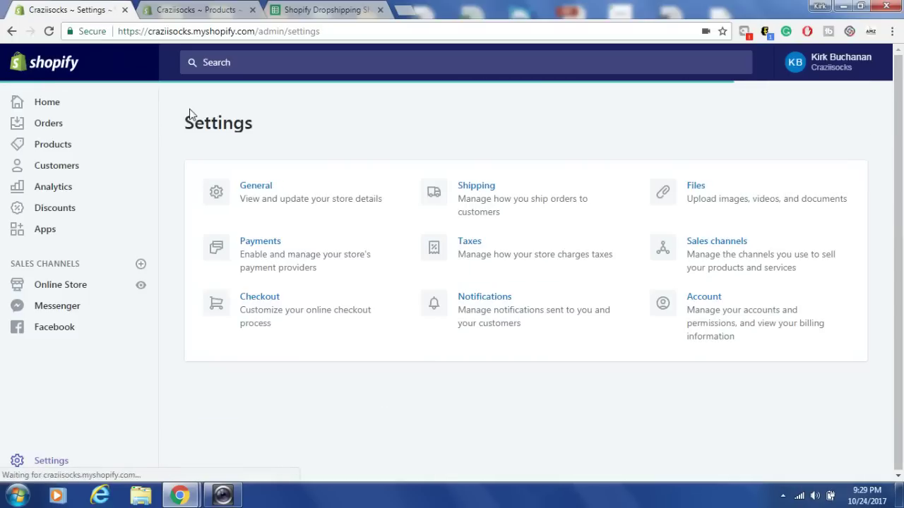
pyautogui.click(477, 193)
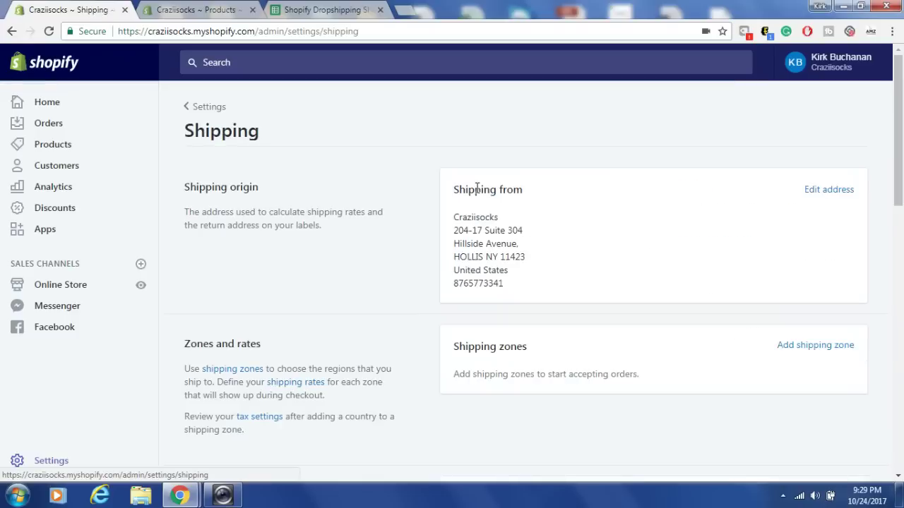
pyautogui.scroll(-1, 901, 104)
pyautogui.scroll(1, 901, 105)
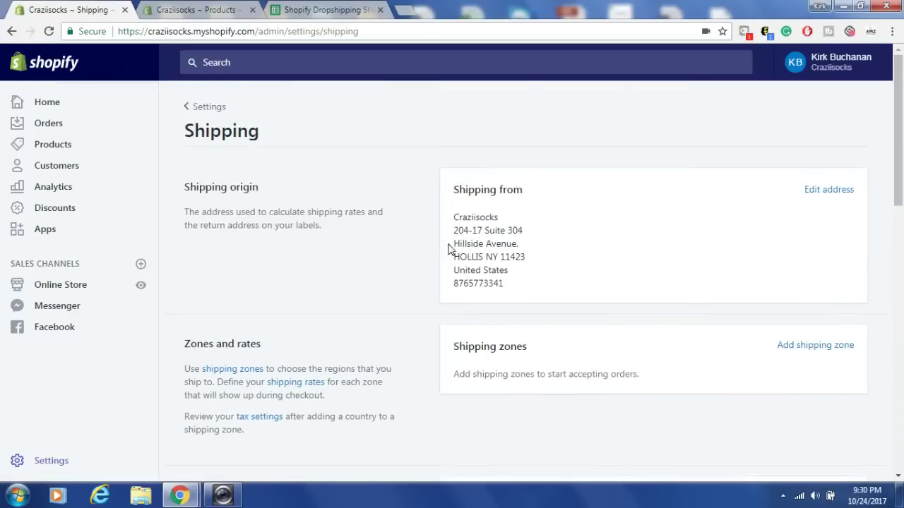
pyautogui.scroll(-4, 900, 105)
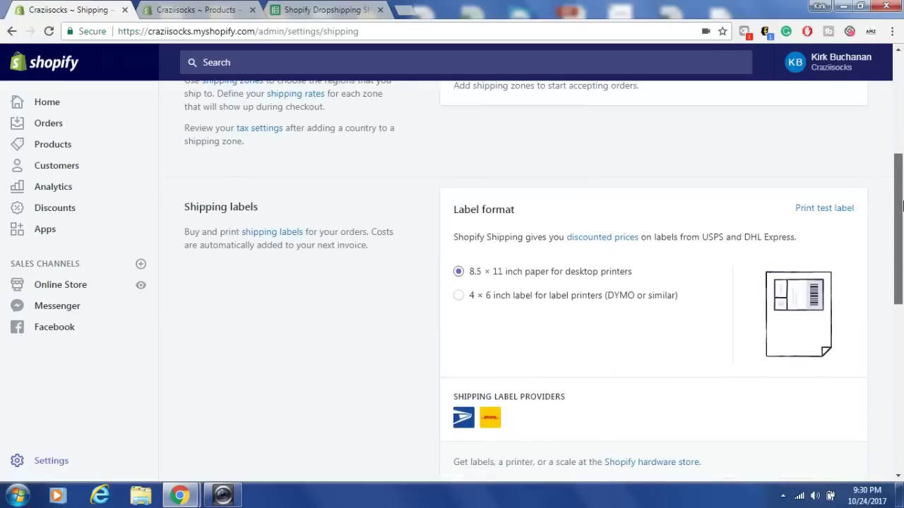
pyautogui.scroll(1, 900, 106)
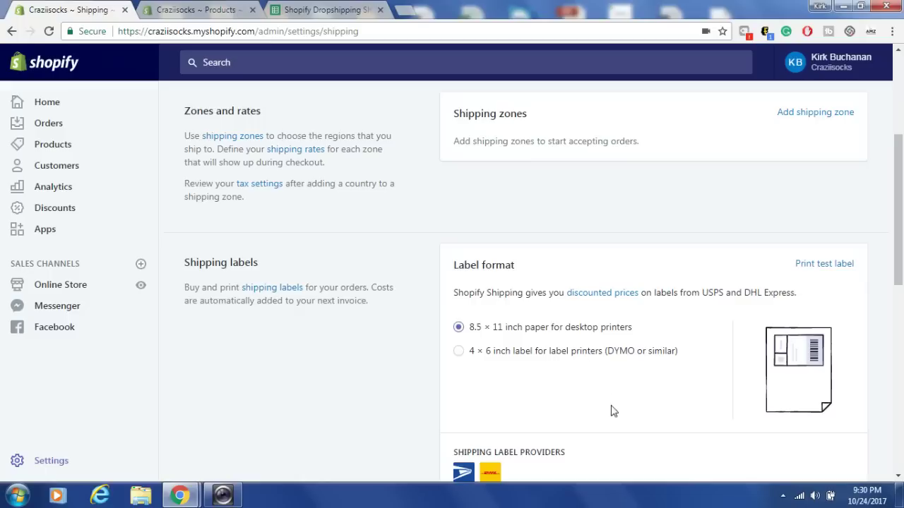
pyautogui.moveTo(901, 285); pyautogui.dragTo(900, 245)
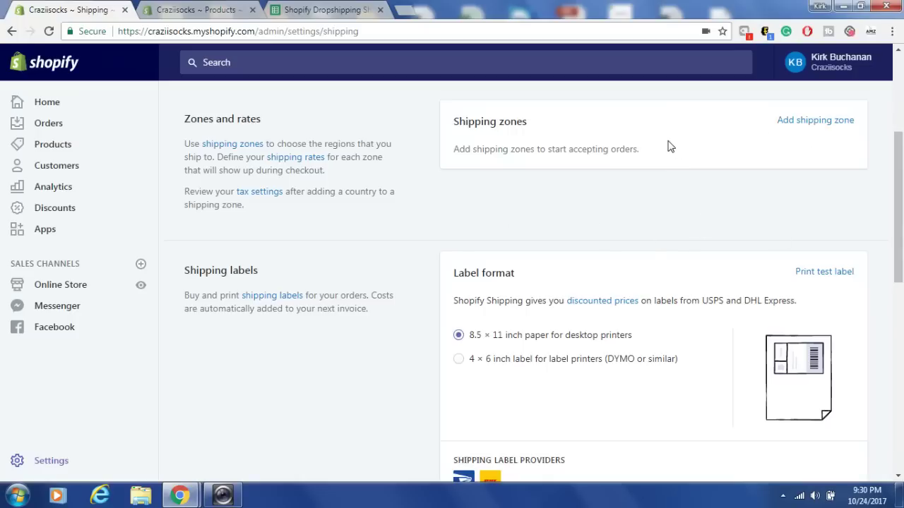
# Step: Edit the Sample box package, keep its empty weight at 0.0 lb, and save it
pyautogui.moveTo(901, 161); pyautogui.dragTo(901, 274)
pyautogui.doubleClick(187, 251)
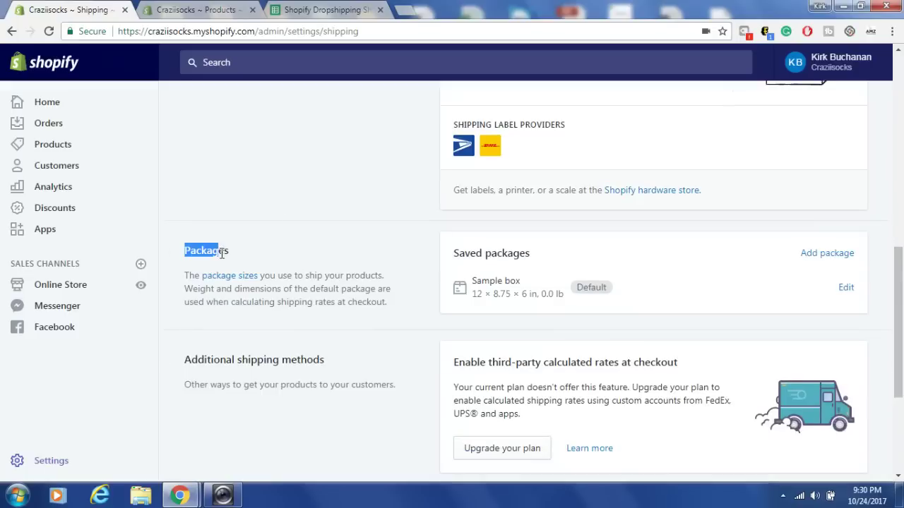
pyautogui.click(848, 288)
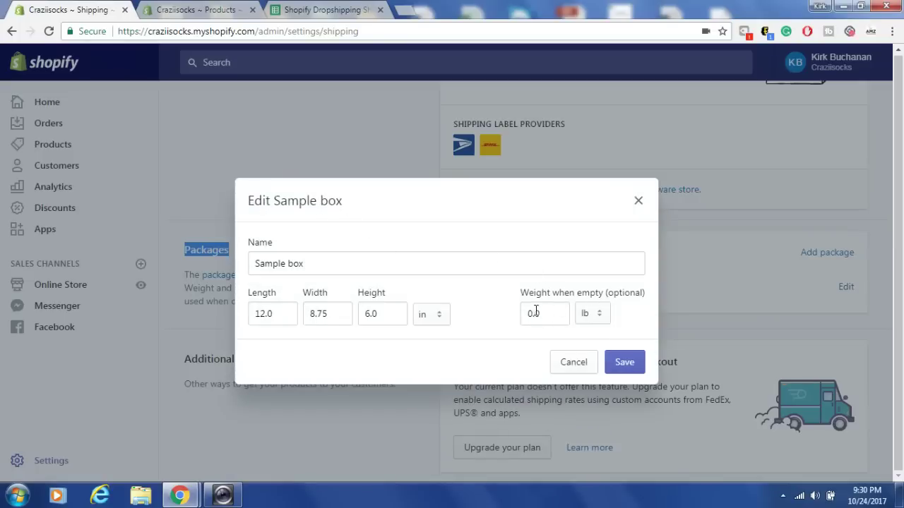
pyautogui.moveTo(558, 314); pyautogui.dragTo(492, 309)
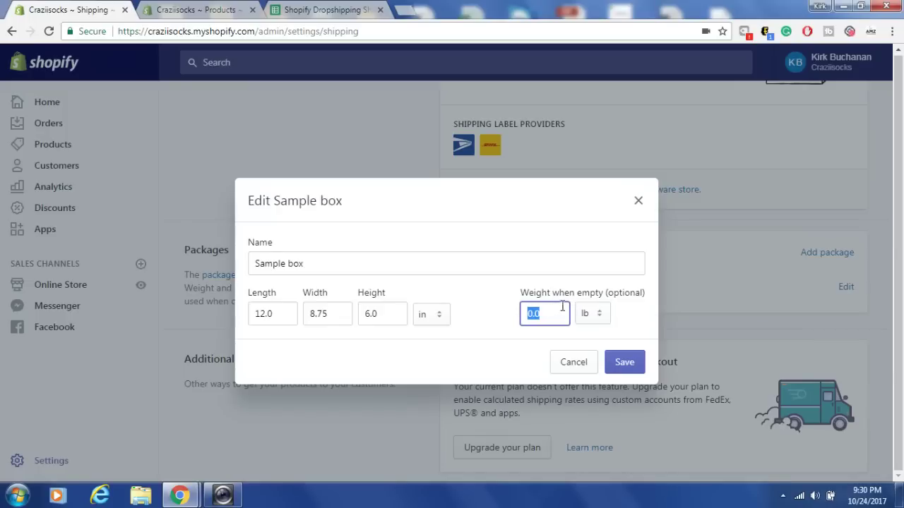
pyautogui.click(612, 355)
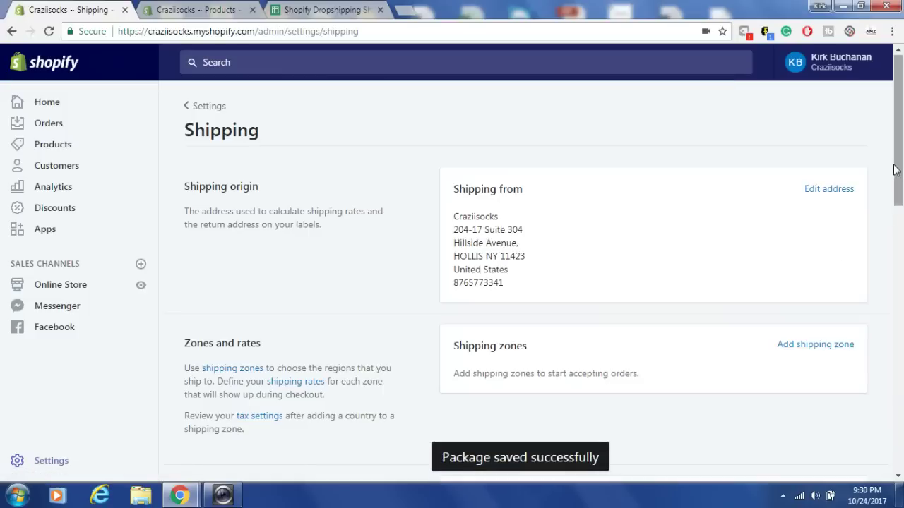
# Step: Start a new shipping zone and name it "Worldwide"
pyautogui.moveTo(898, 177); pyautogui.dragTo(899, 259)
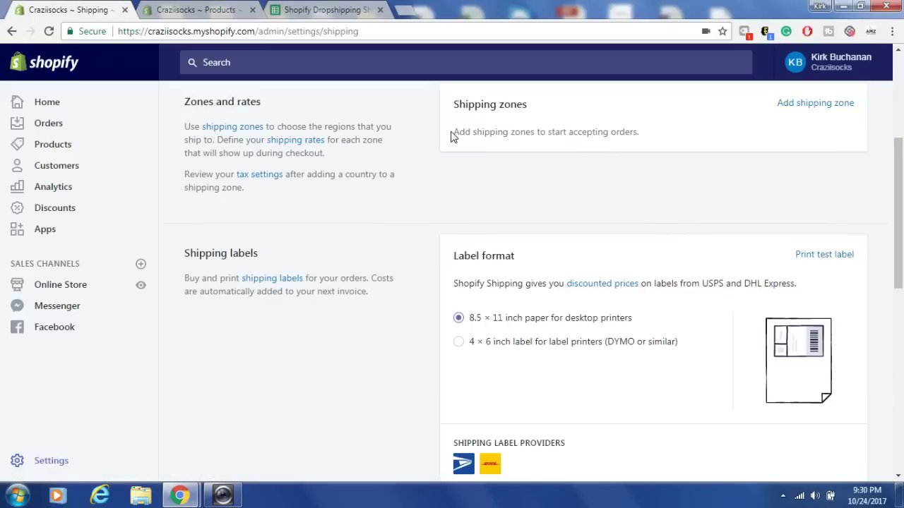
pyautogui.moveTo(454, 135); pyautogui.dragTo(635, 133)
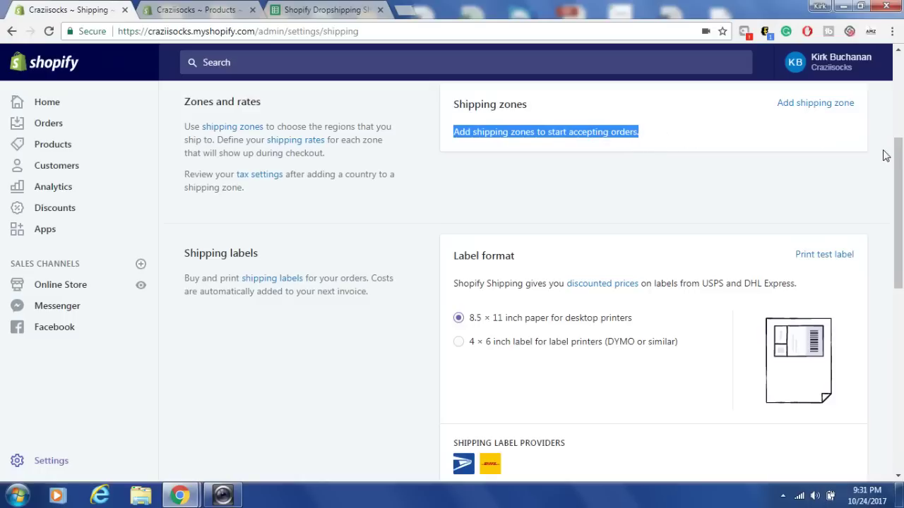
pyautogui.scroll(2, 847, 177)
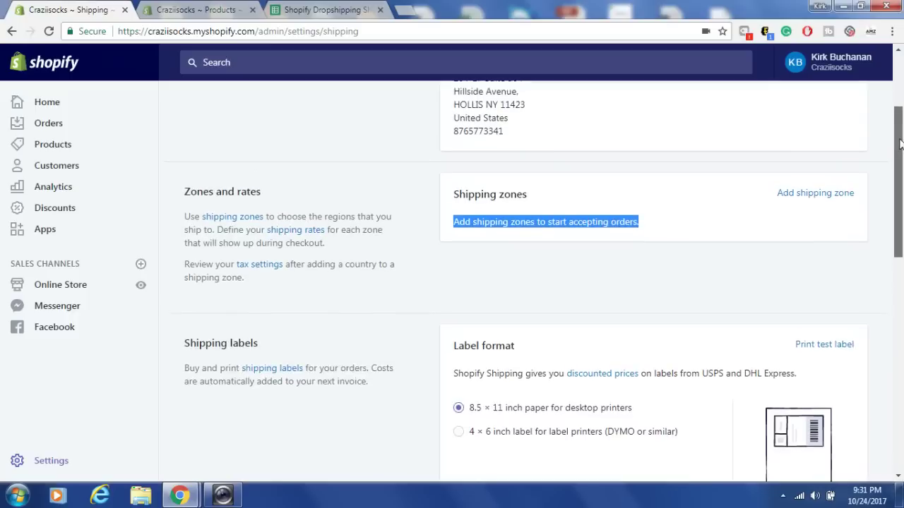
pyautogui.click(831, 193)
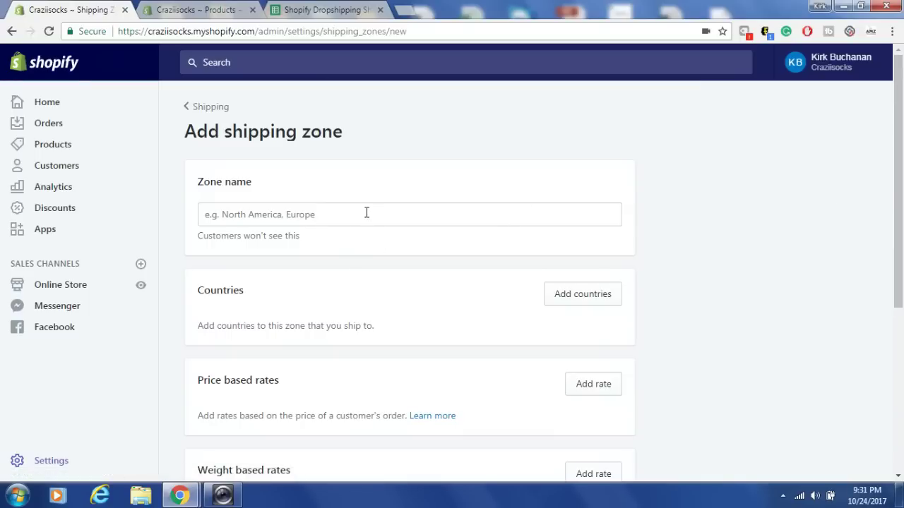
pyautogui.click(366, 213)
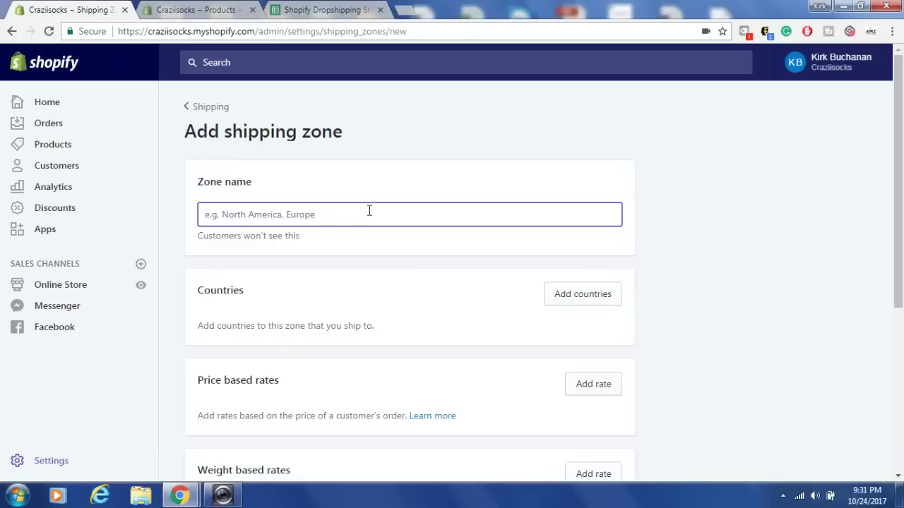
pyautogui.write('Worldwide')
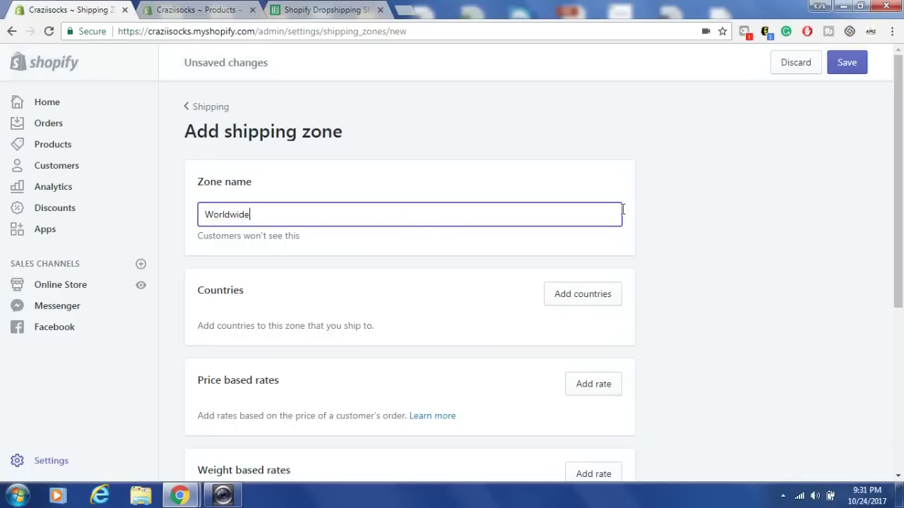
# Step: Add Rest of world to the countries of the Worldwide zone
pyautogui.scroll(-3, 898, 183)
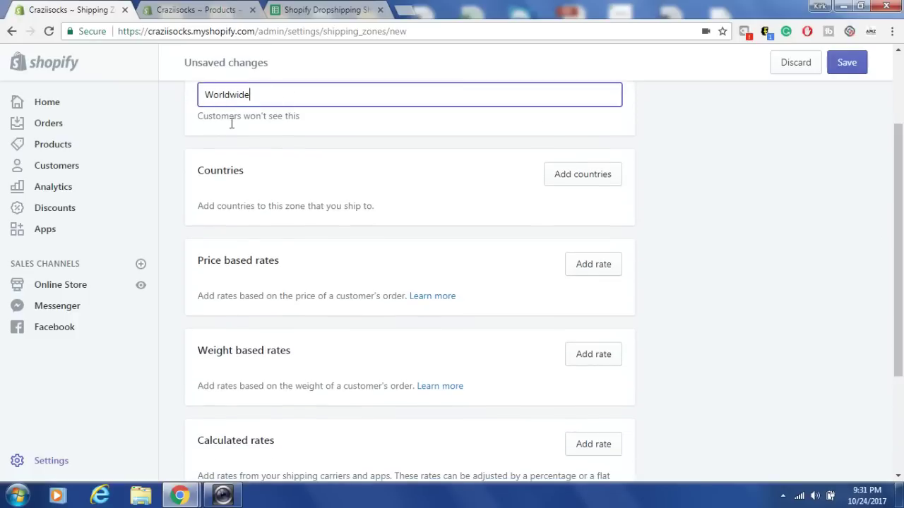
pyautogui.moveTo(202, 116); pyautogui.dragTo(301, 117)
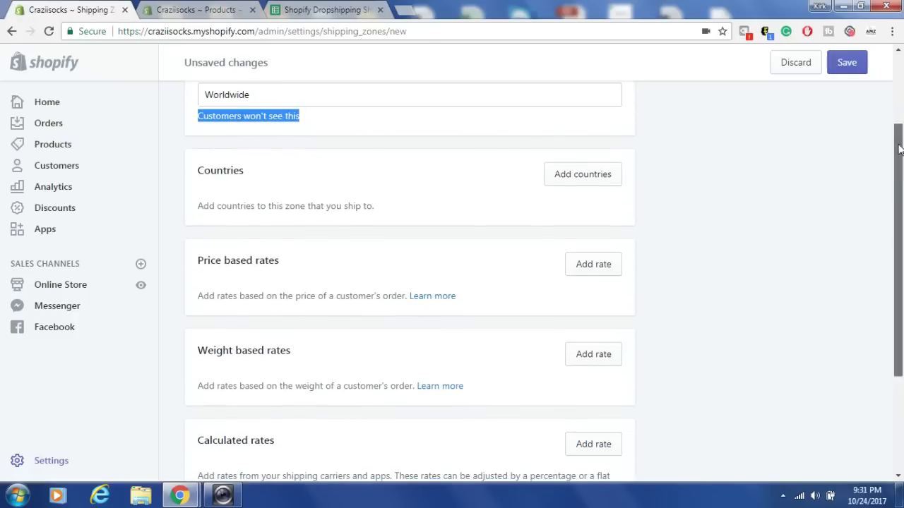
pyautogui.moveTo(897, 139); pyautogui.dragTo(898, 150)
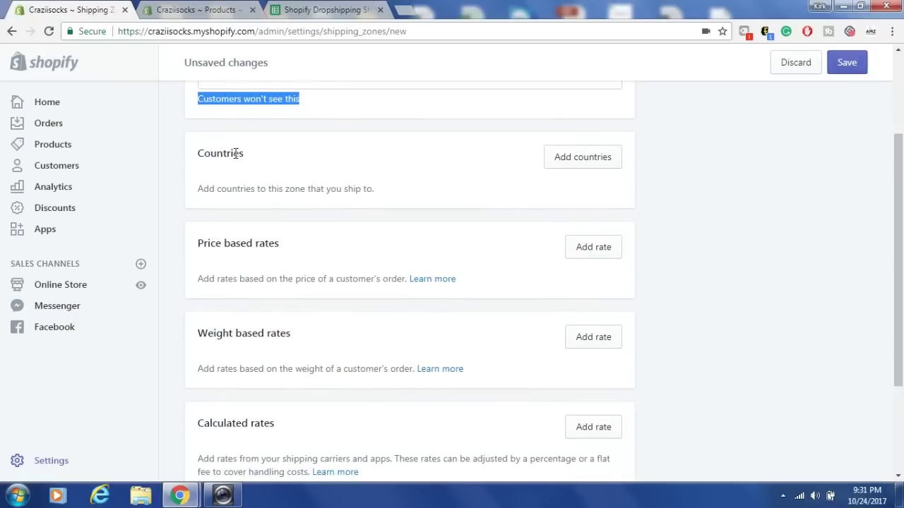
pyautogui.click(565, 158)
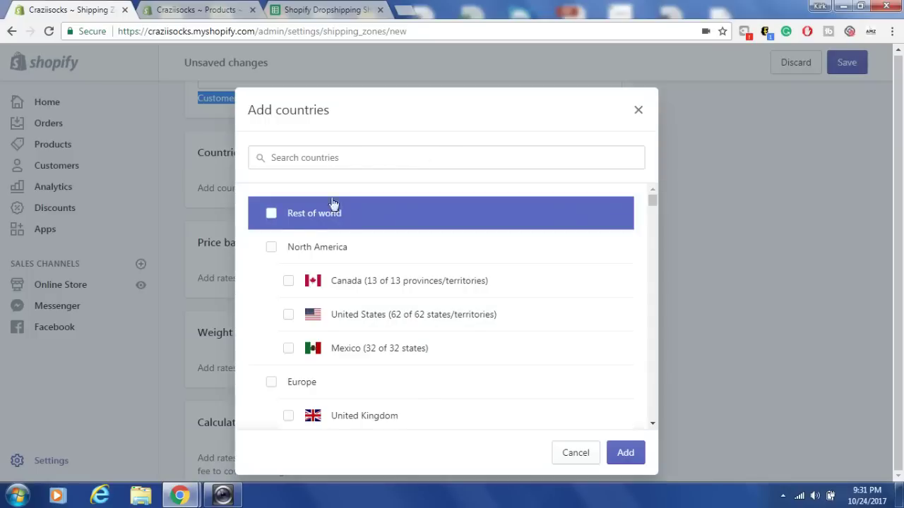
pyautogui.click(272, 214)
pyautogui.click(626, 453)
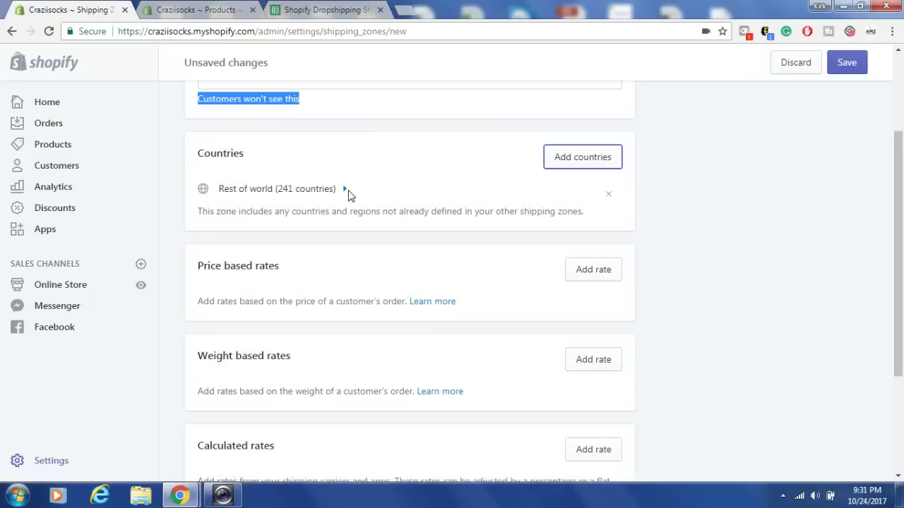
# Step: Expand the Rest of world entry, examine the list of included countries, and collapse it again
pyautogui.click(344, 190)
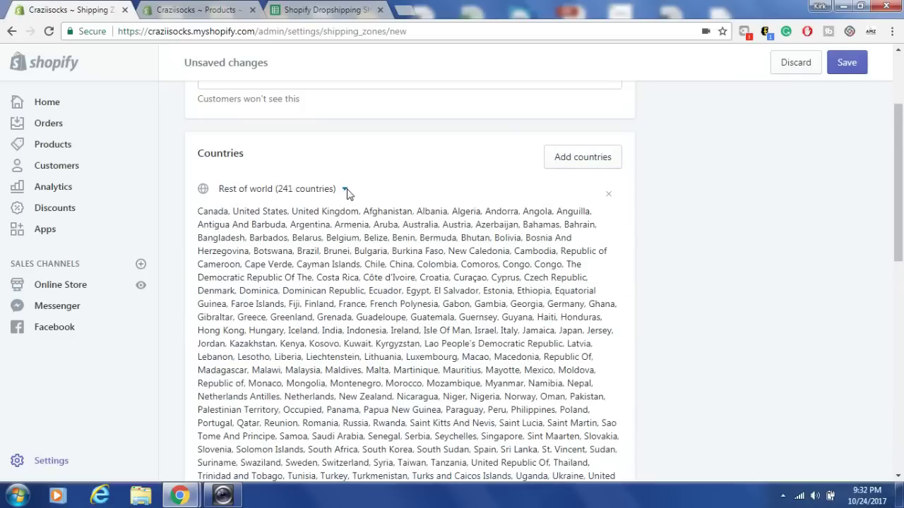
pyautogui.scroll(-4, 343, 291)
pyautogui.scroll(3, 343, 290)
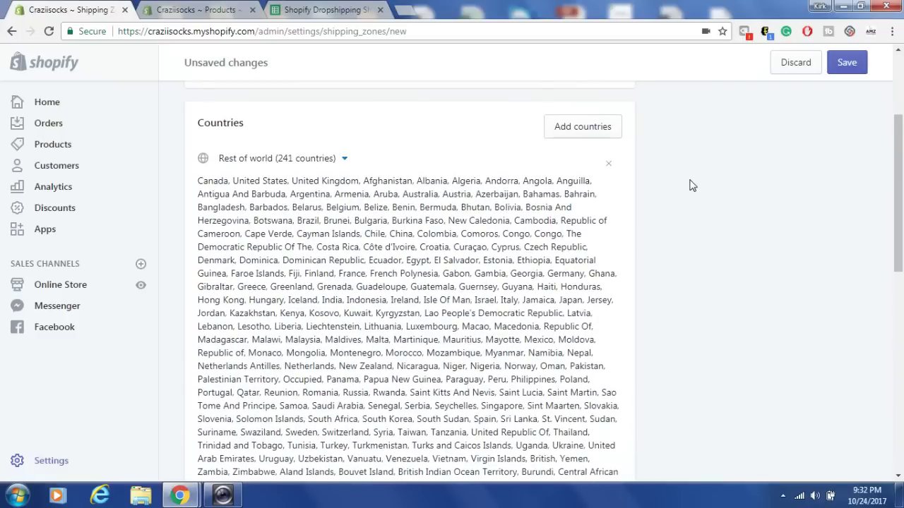
pyautogui.scroll(-2, 692, 185)
pyautogui.scroll(4, 690, 185)
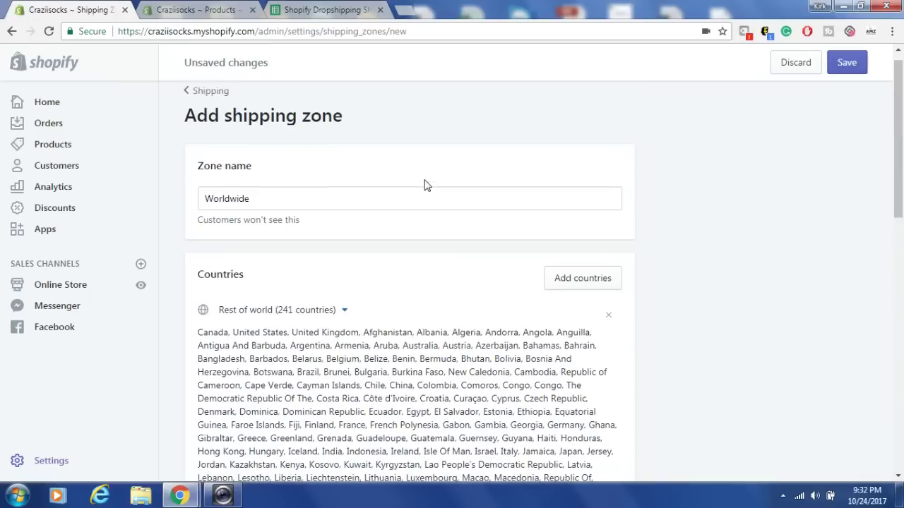
pyautogui.click(345, 310)
# Step: Start a weight based rate for the Worldwide zone, consult the shipping schedule spreadsheet, and name the rate "Free Product Shipping"
pyautogui.scroll(-3, 365, 289)
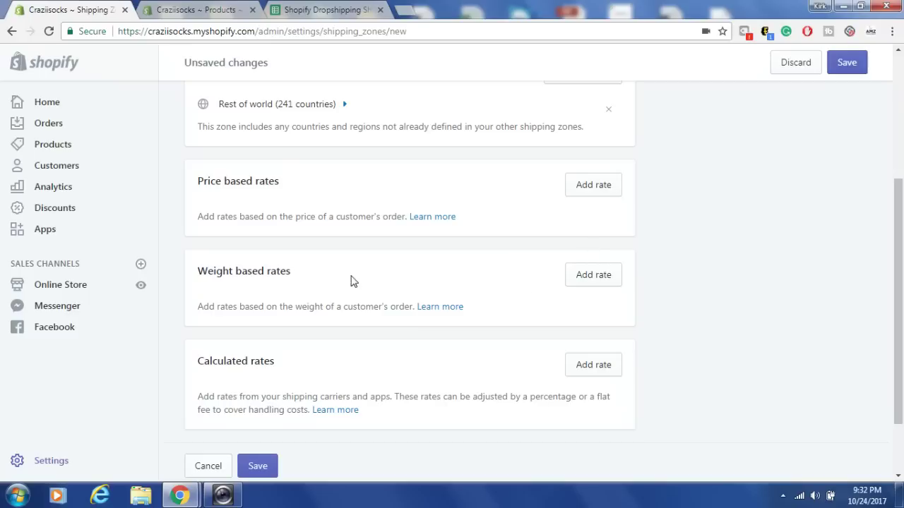
pyautogui.click(585, 280)
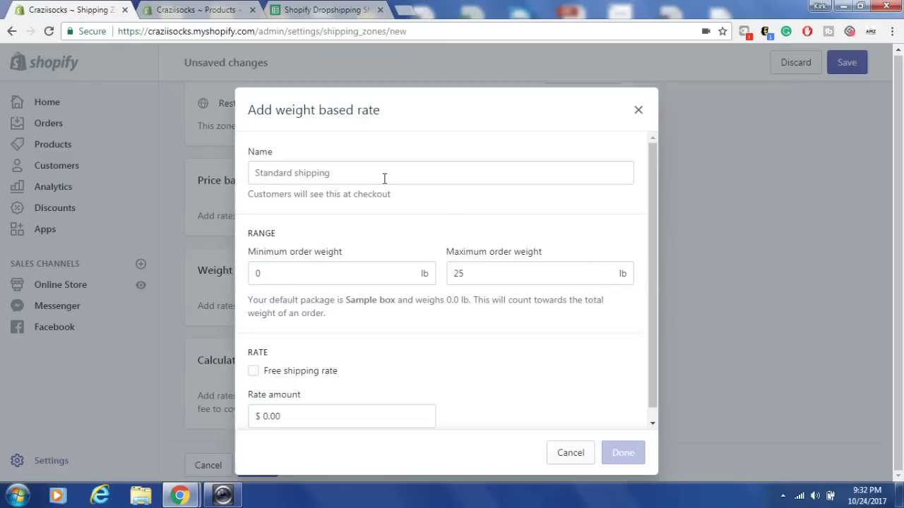
pyautogui.click(304, 9)
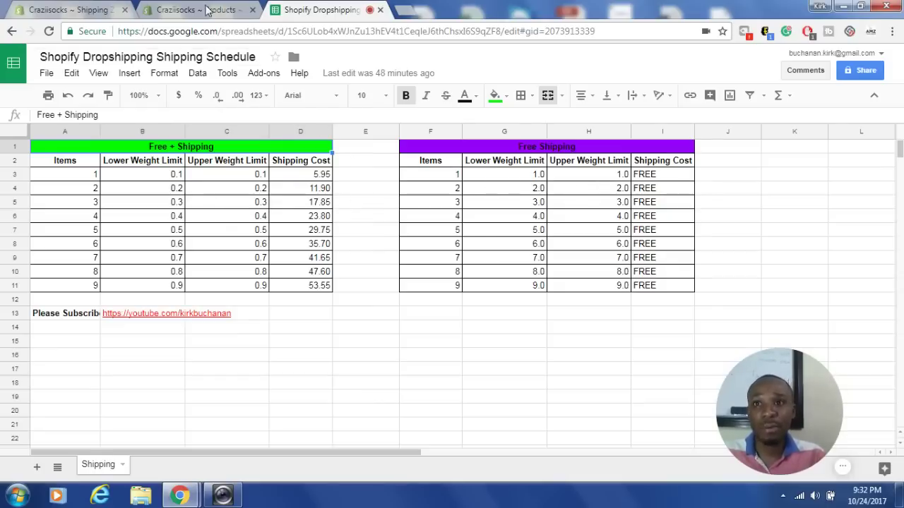
pyautogui.click(106, 10)
pyautogui.click(418, 172)
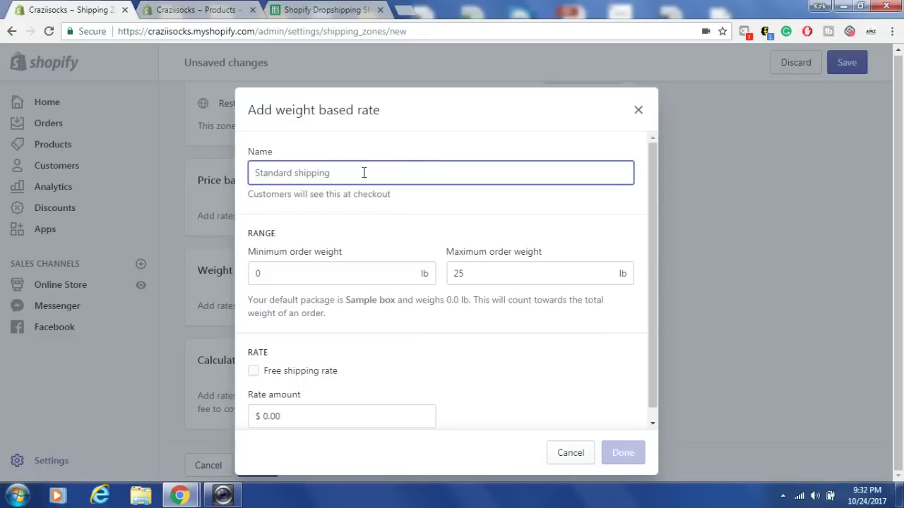
pyautogui.write('F')
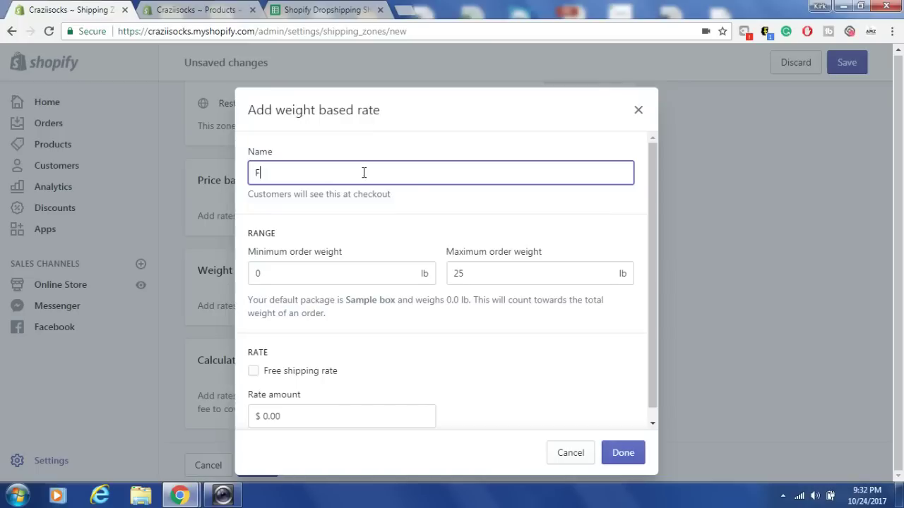
pyautogui.write('ree Product Shipping')
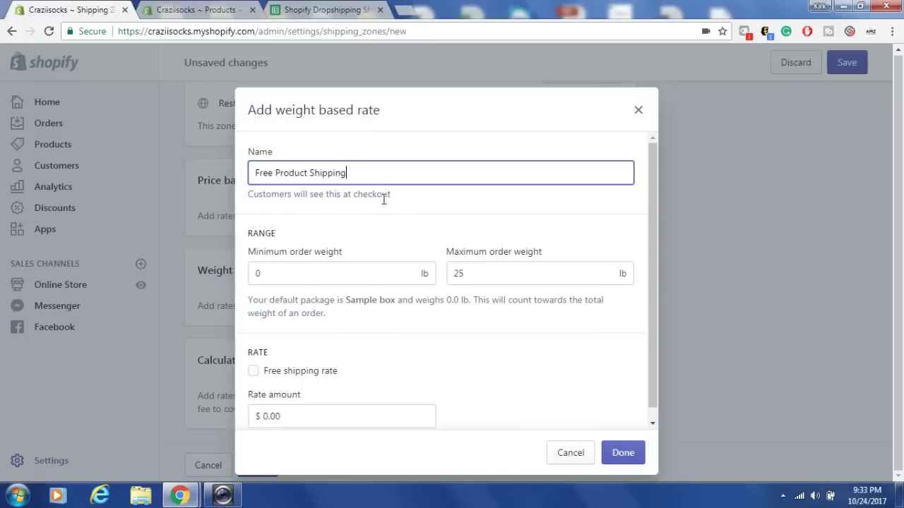
# Step: Set both the minimum and maximum order weight of the rate to 0.1 lb
pyautogui.click(299, 272)
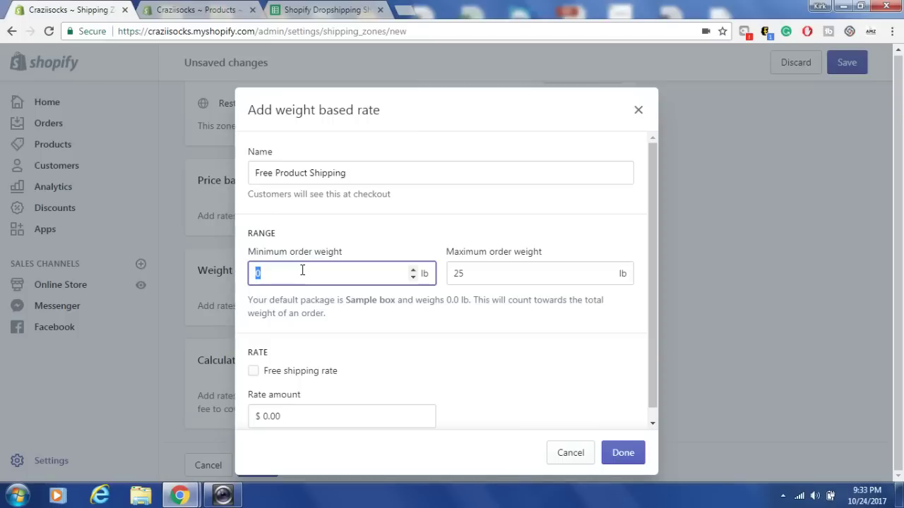
pyautogui.write('.1')
pyautogui.moveTo(476, 270); pyautogui.dragTo(448, 272)
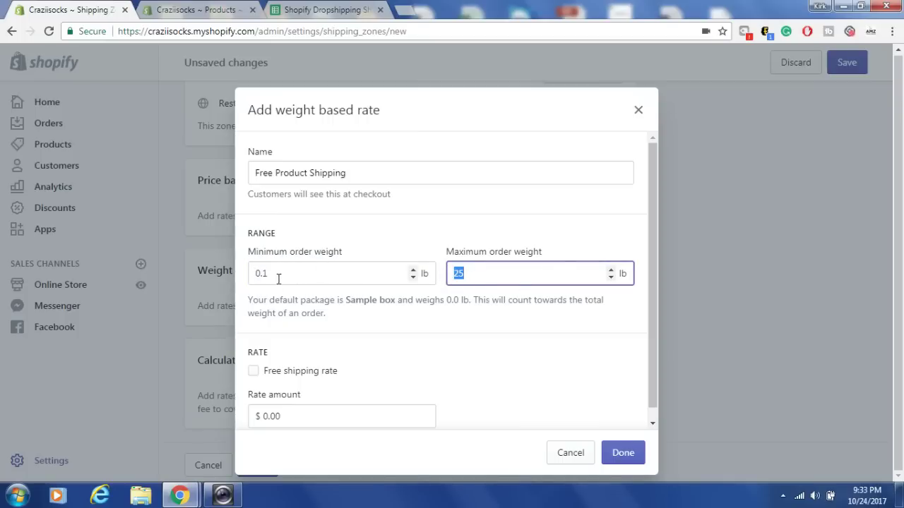
pyautogui.write('.0')
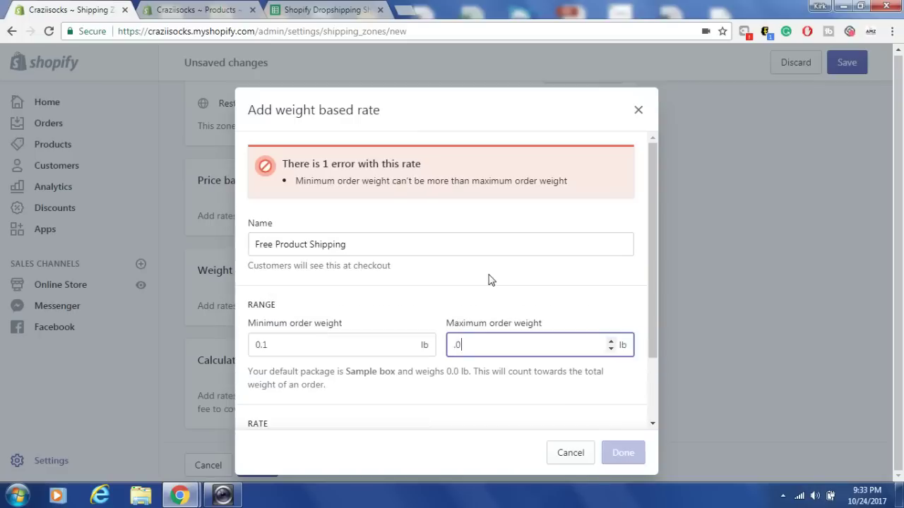
pyautogui.press('BackSpace')
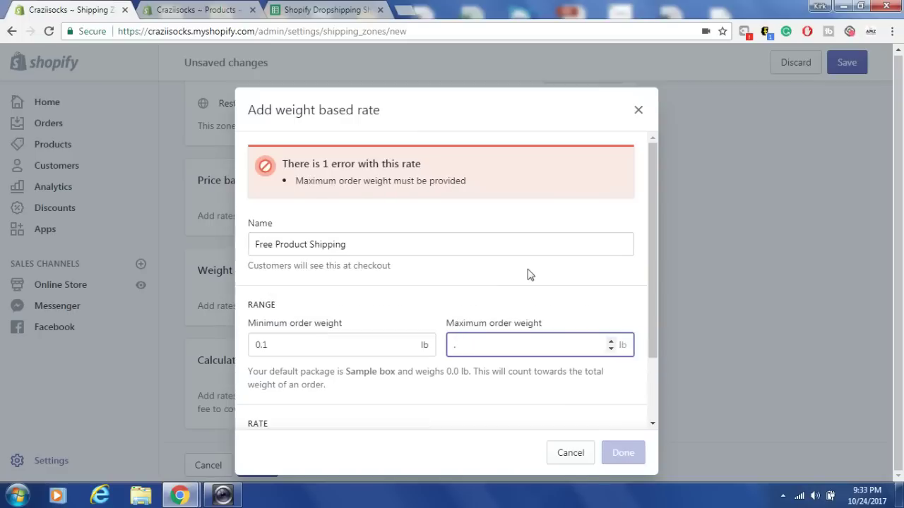
pyautogui.write('1')
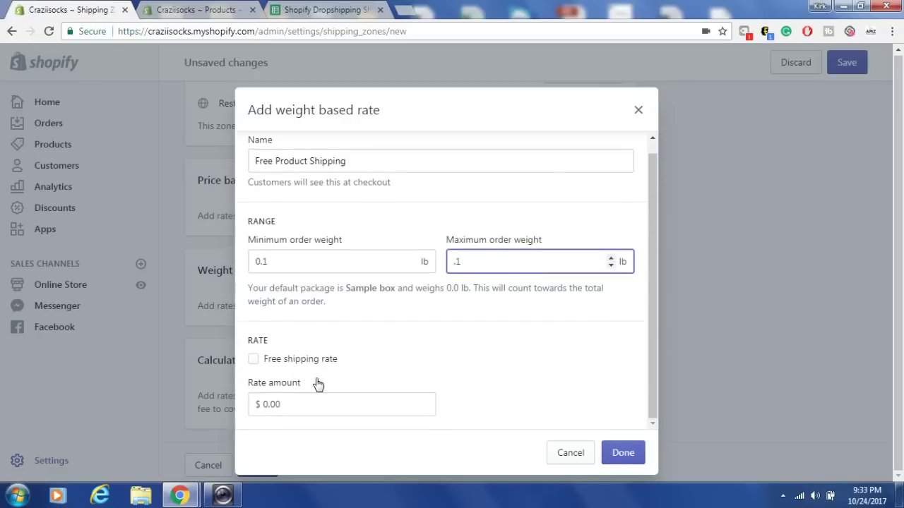
# Step: Set the rate amount to $5.95 and add the 0.1 lb rate to the zone
pyautogui.moveTo(292, 401); pyautogui.dragTo(251, 408)
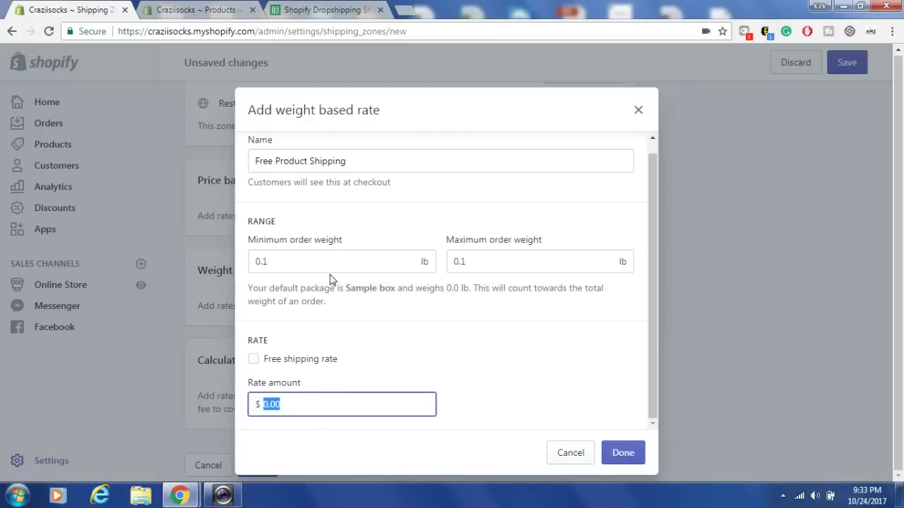
pyautogui.write('5.95')
pyautogui.moveTo(266, 262)
pyautogui.click(621, 455)
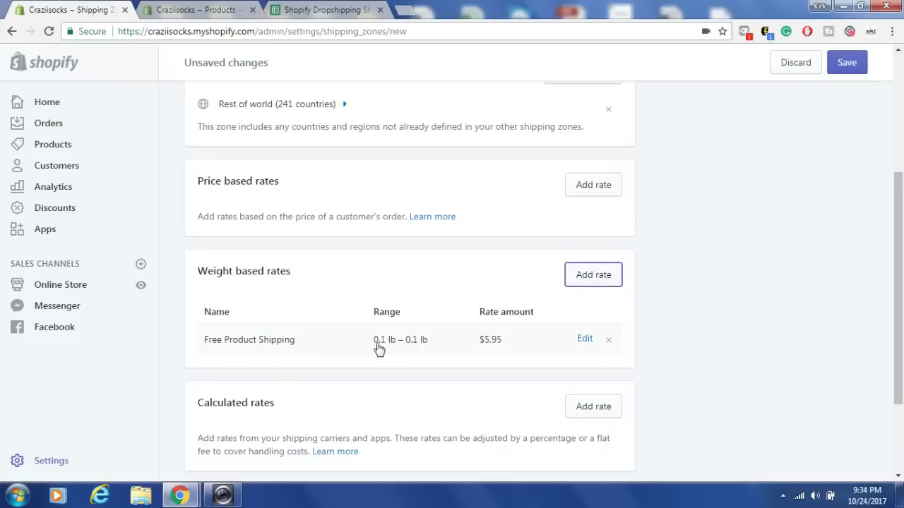
# Step: Start a second weight based rate and name it "Free Product Shipping"
pyautogui.click(577, 282)
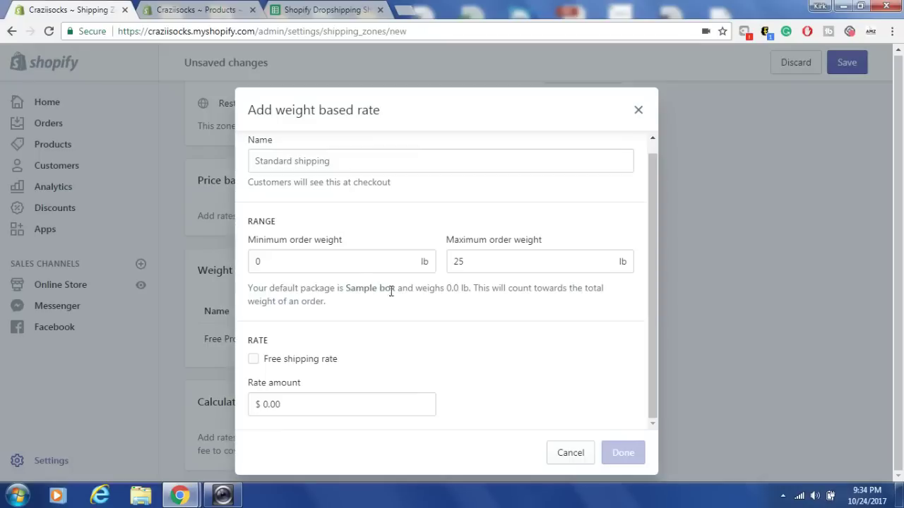
pyautogui.click(332, 161)
pyautogui.write('F')
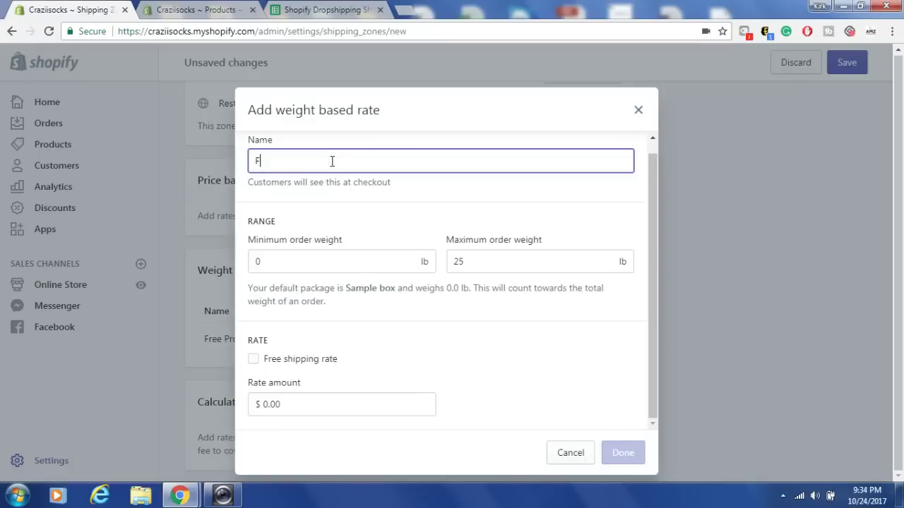
pyautogui.write('ree Pr')
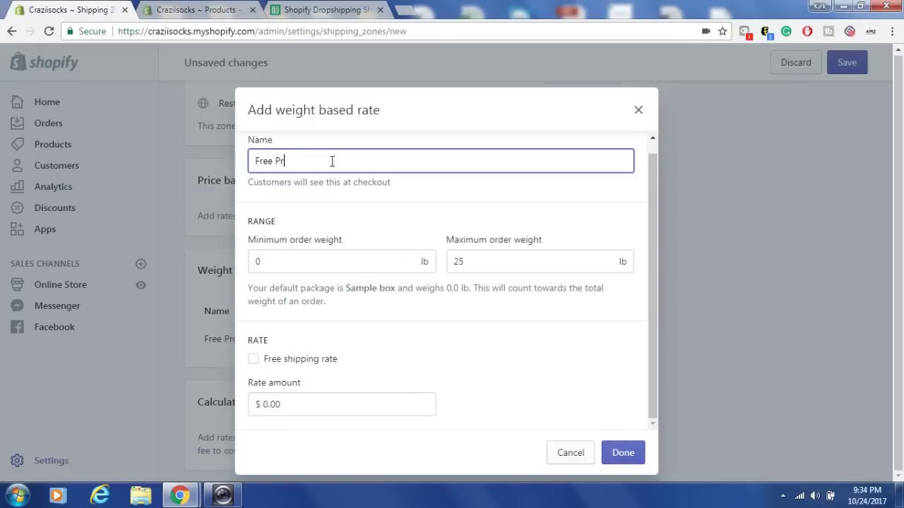
pyautogui.write('oduct Shipping')
# Step: Set the minimum and maximum order weight to 0.2 lb and the rate amount to $11.90, and add the rate
pyautogui.click(316, 264)
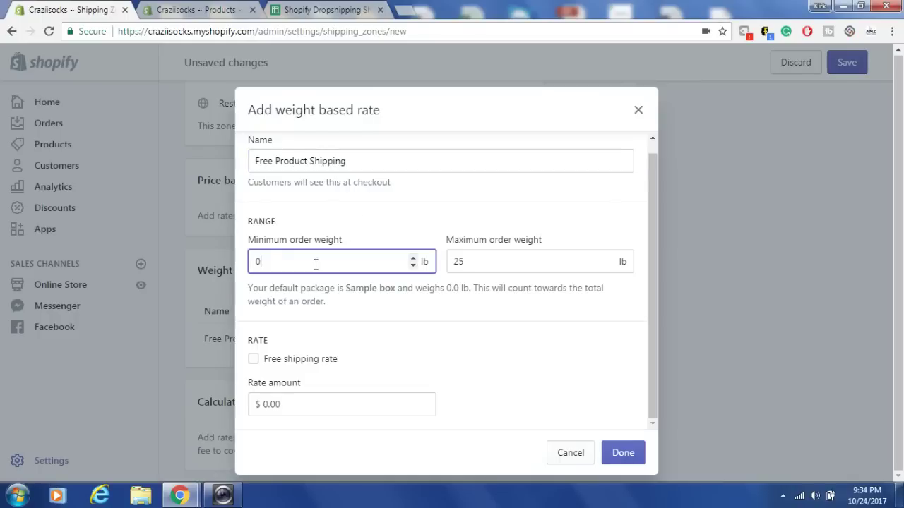
pyautogui.press('BackSpace')
pyautogui.write('0.2')
pyautogui.press('Tab')
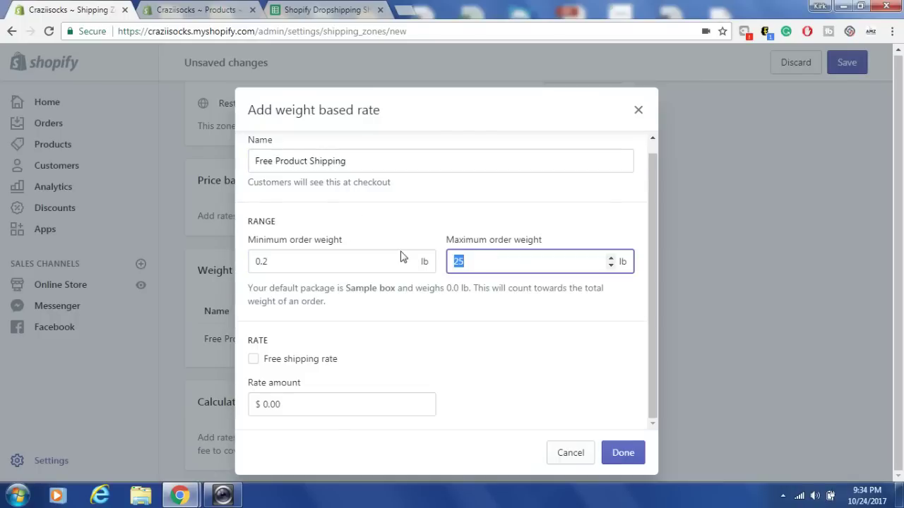
pyautogui.write('0.2')
pyautogui.moveTo(299, 408); pyautogui.dragTo(254, 408)
pyautogui.write('11.90')
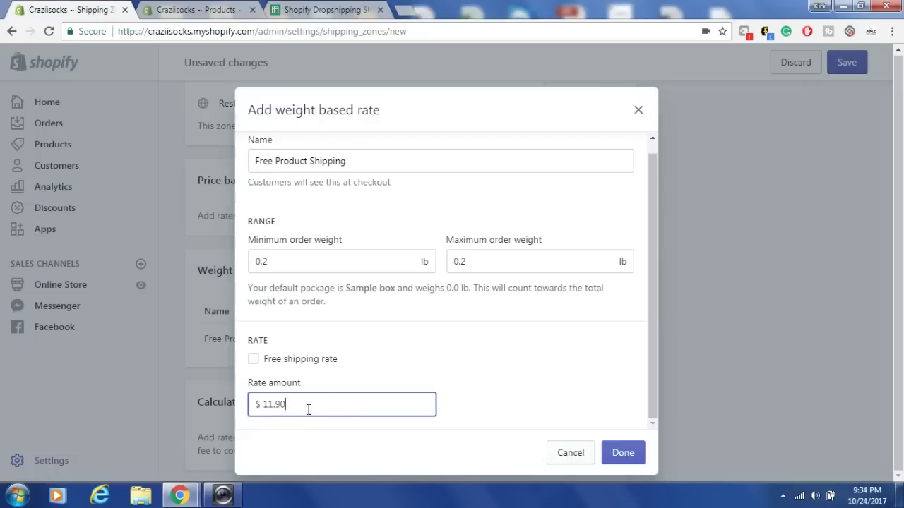
pyautogui.click(630, 452)
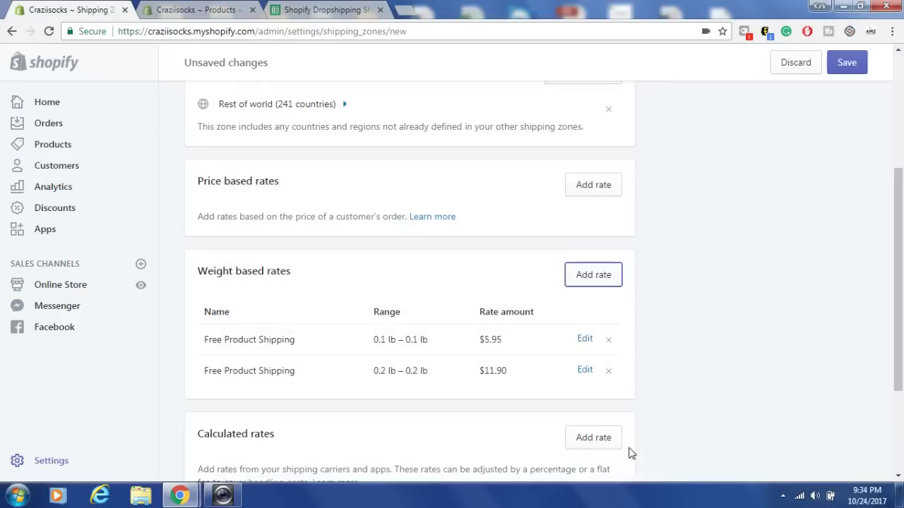
# Step: Start a third weight based rate named "Free Product Shipping" with minimum and maximum order weight of 0.3 lb
pyautogui.click(600, 289)
pyautogui.click(336, 162)
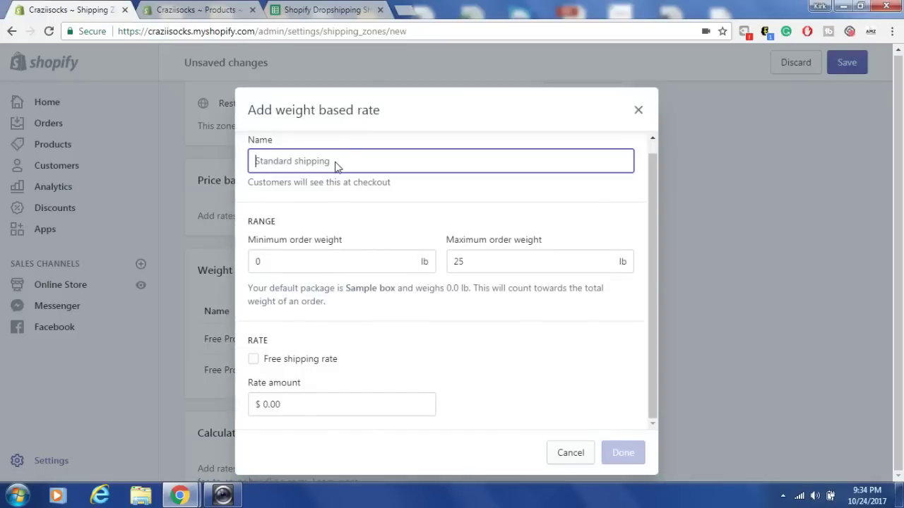
pyautogui.write('Free Prodct')
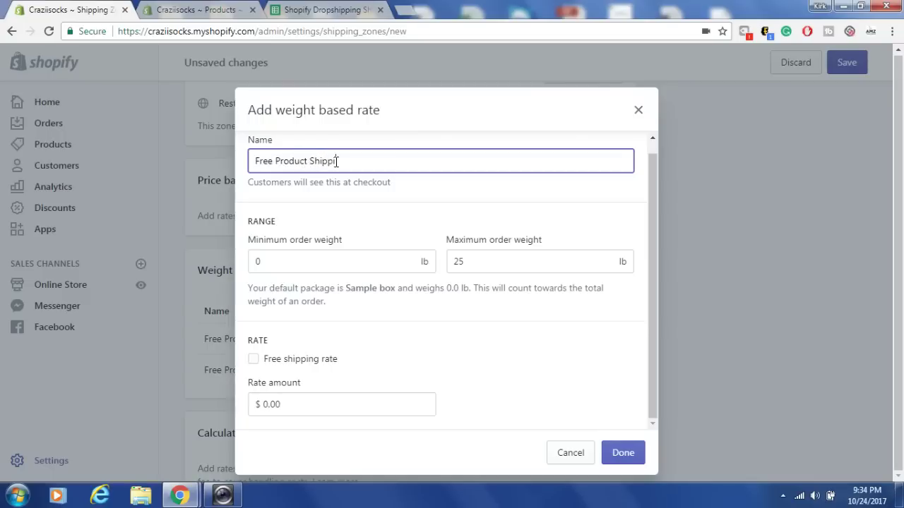
pyautogui.click(305, 258)
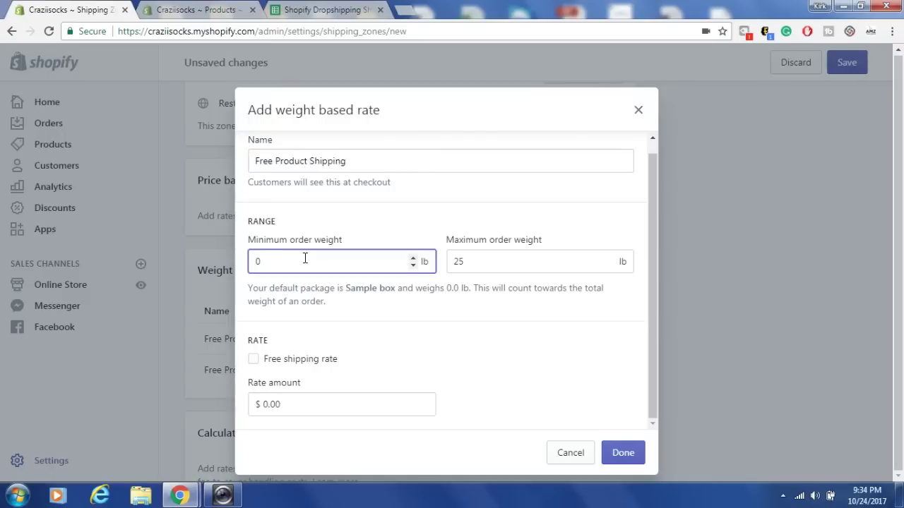
pyautogui.write('.3')
pyautogui.press('Tab')
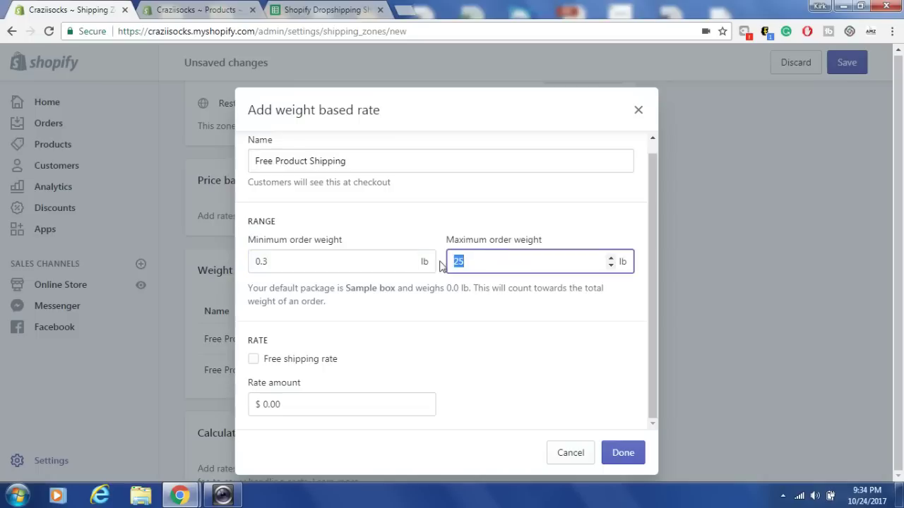
pyautogui.write('.3')
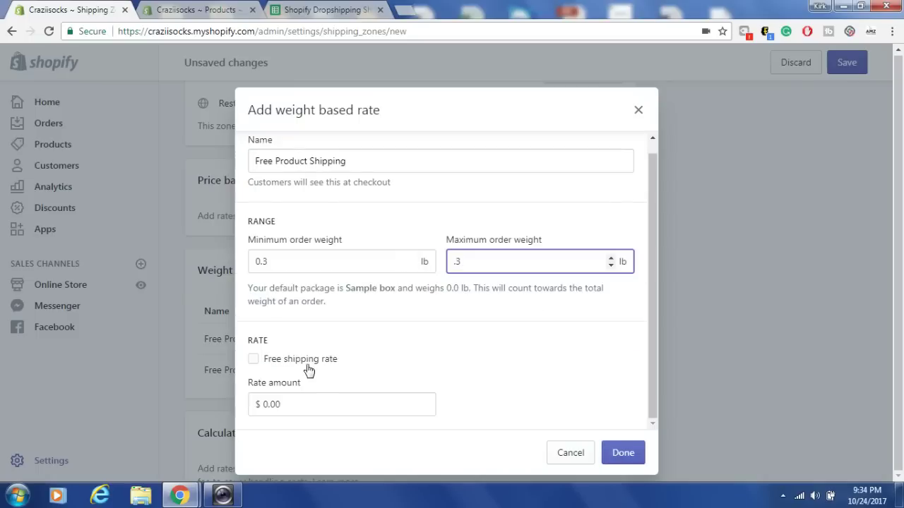
# Step: Look up the 0.3 lb cost in the shipping schedule, set the rate amount to $17.85, and add the rate
pyautogui.click(298, 401)
pyautogui.click(342, 8)
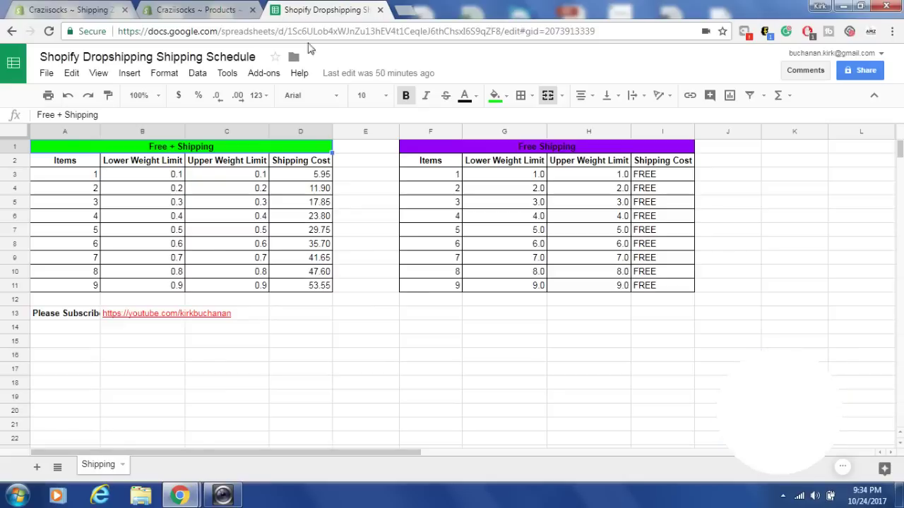
pyautogui.click(71, 9)
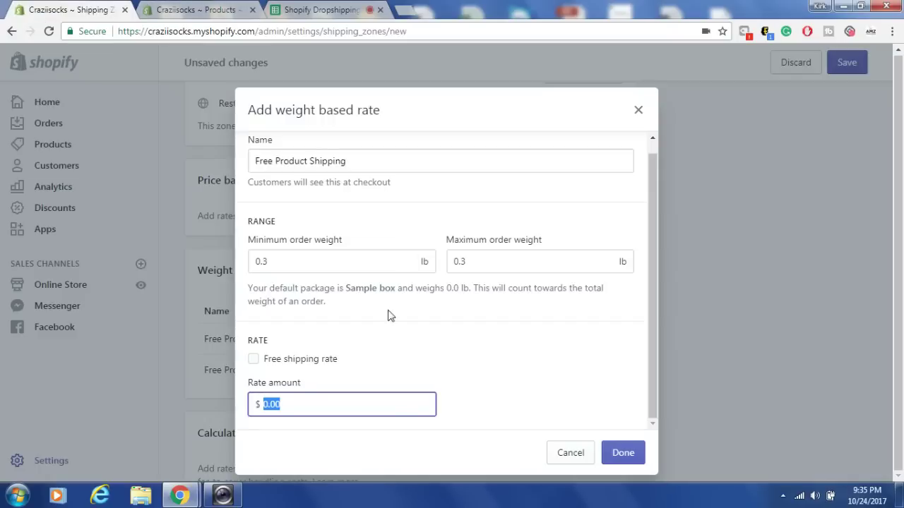
pyautogui.write('17.85')
pyautogui.click(625, 458)
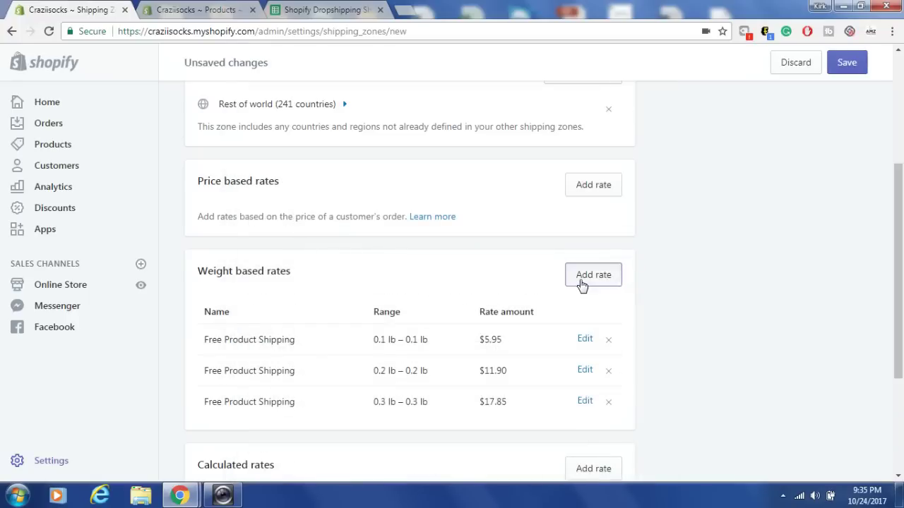
# Step: Start a fourth weight based rate and name it "Free Product Shipping"
pyautogui.click(581, 285)
pyautogui.click(359, 166)
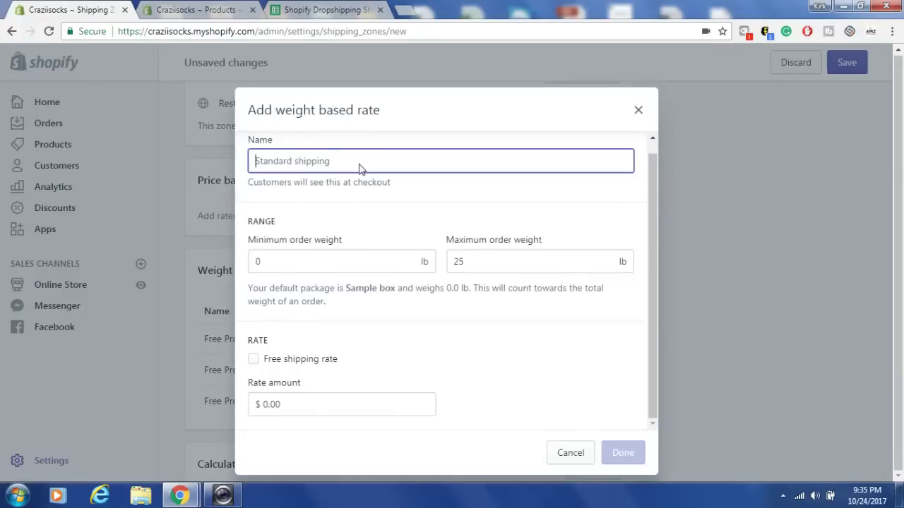
pyautogui.write('Free Pro')
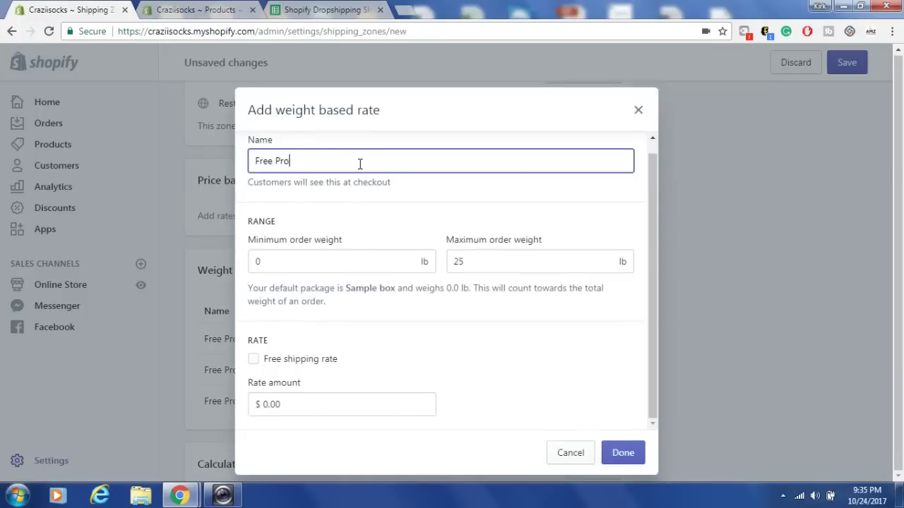
pyautogui.write('duct Shipping')
# Step: Set both the minimum and maximum order weight of the fourth rate to 0.4 lb
pyautogui.click(311, 258)
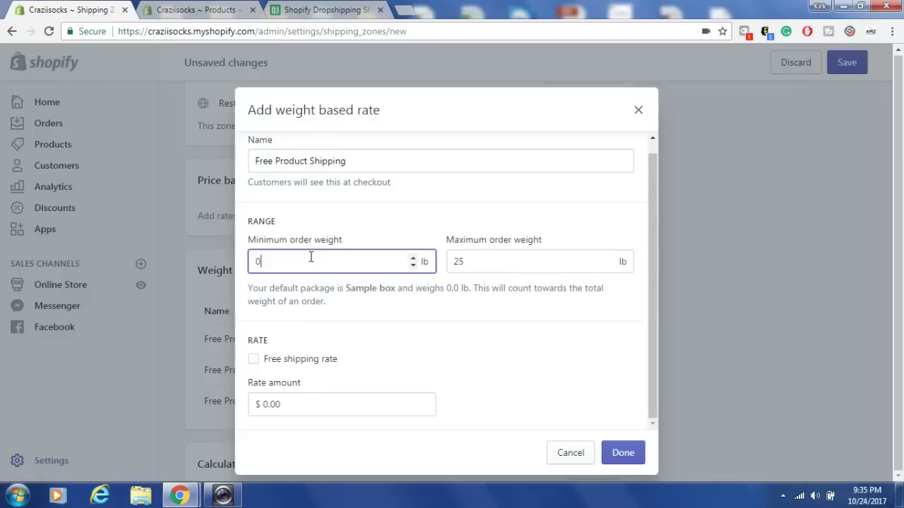
pyautogui.press('BackSpace')
pyautogui.write('.4')
pyautogui.click(498, 259)
pyautogui.press('BackSpace')
pyautogui.press('BackSpace')
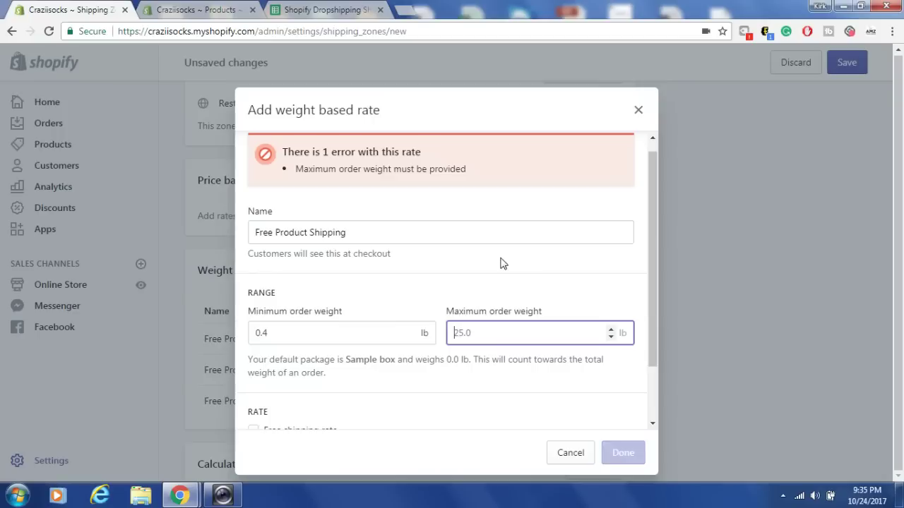
pyautogui.write('.4')
# Step: Look up the 0.4 lb cost in the shipping schedule, set the rate amount to $23.80, and add the rate
pyautogui.click(306, 403)
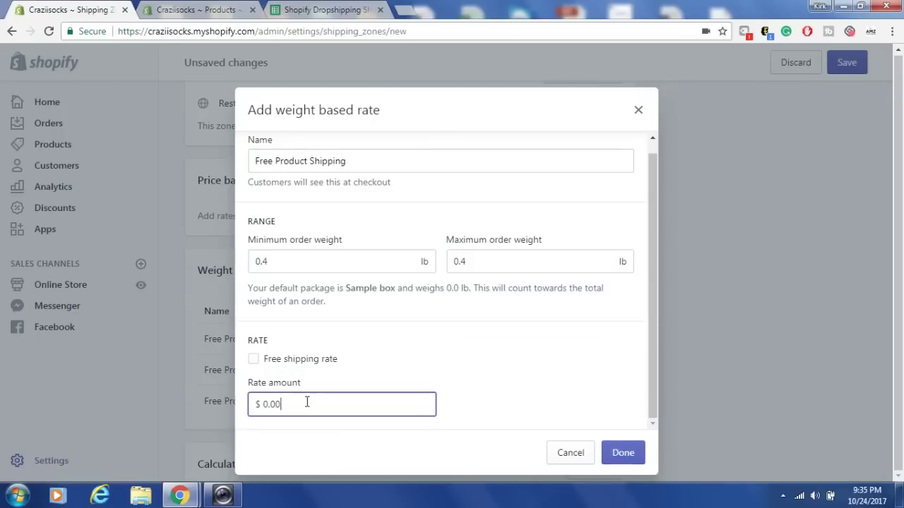
pyautogui.doubleClick(306, 403)
pyautogui.click(322, 10)
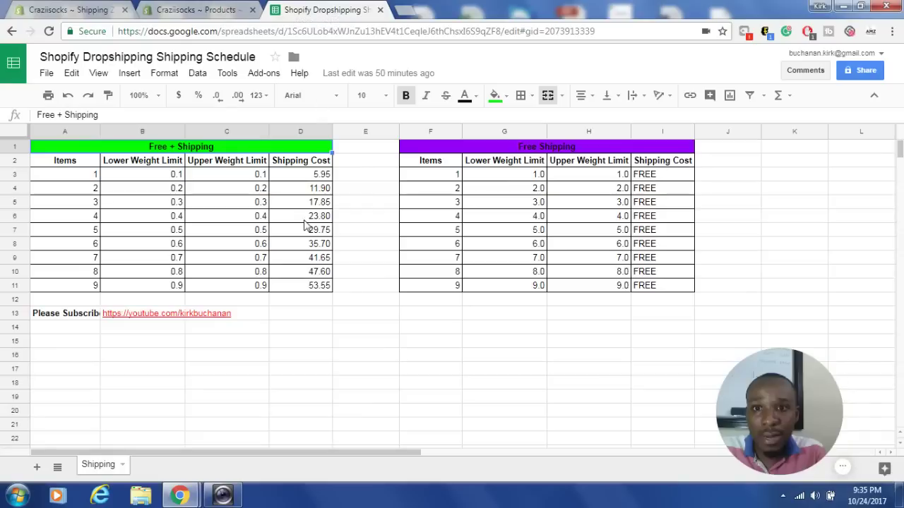
pyautogui.click(106, 10)
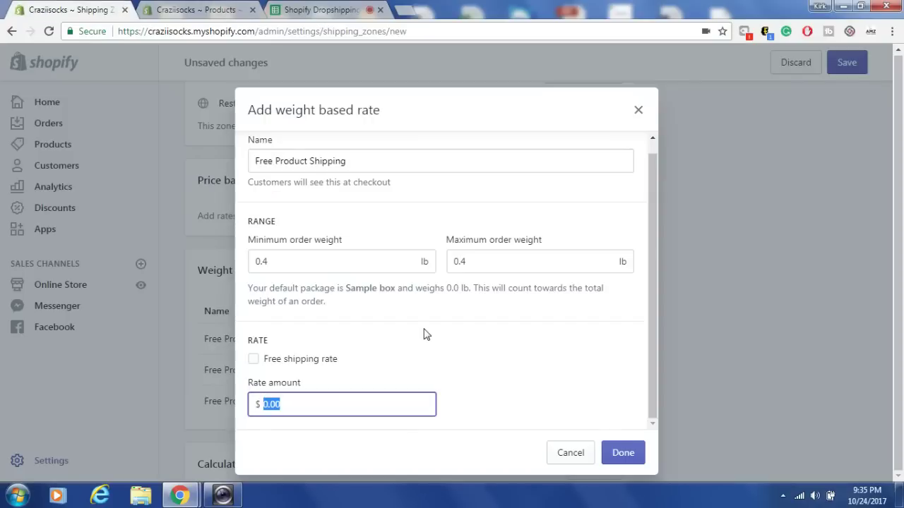
pyautogui.write('23.80')
pyautogui.click(619, 455)
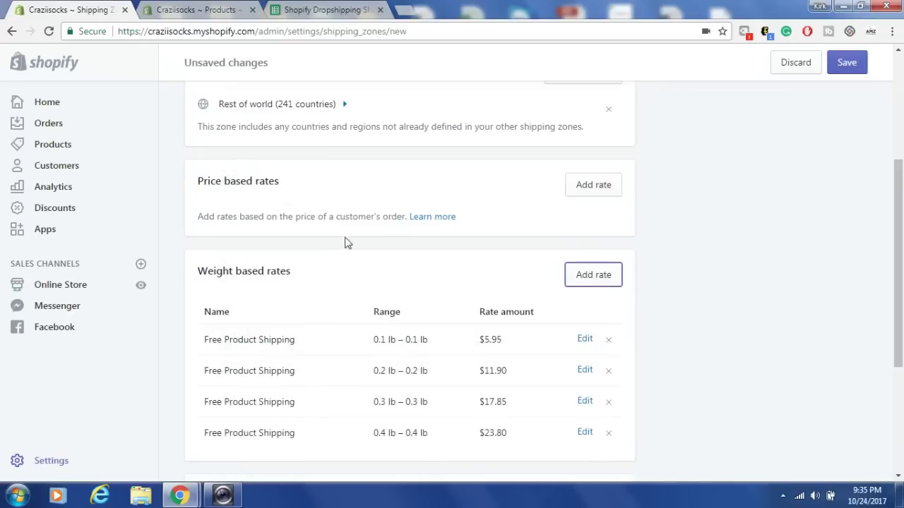
# Step: Start a fifth weight based rate named "Free Product Shipping" with minimum and maximum order weight of 0.5 lb
pyautogui.click(592, 278)
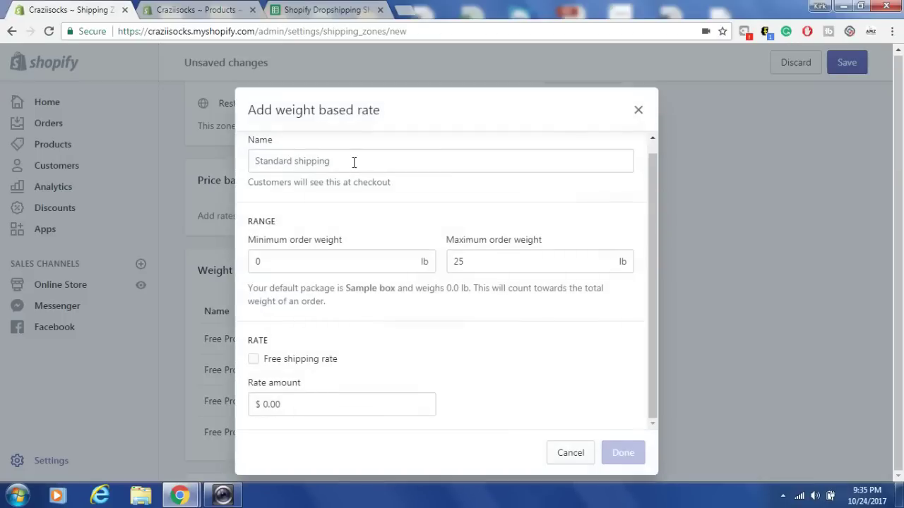
pyautogui.click(354, 161)
pyautogui.write('Free')
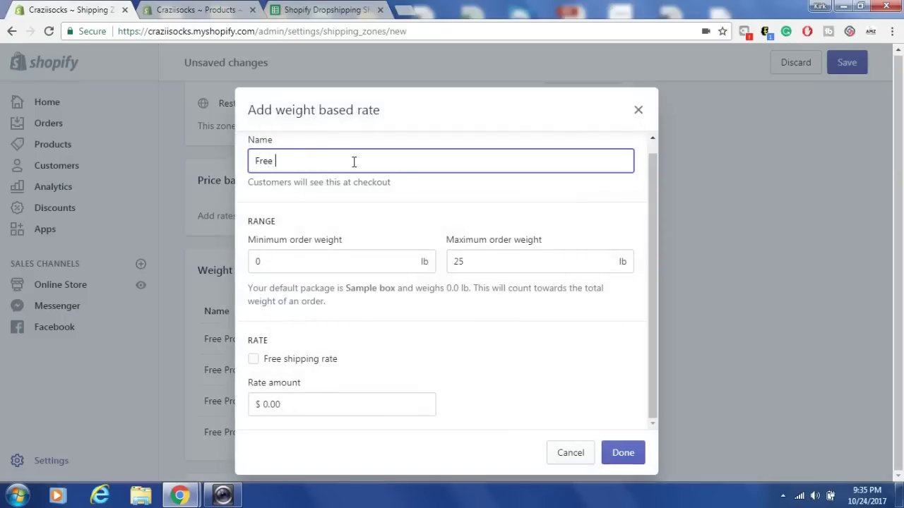
pyautogui.write(' Product Shipping')
pyautogui.click(331, 256)
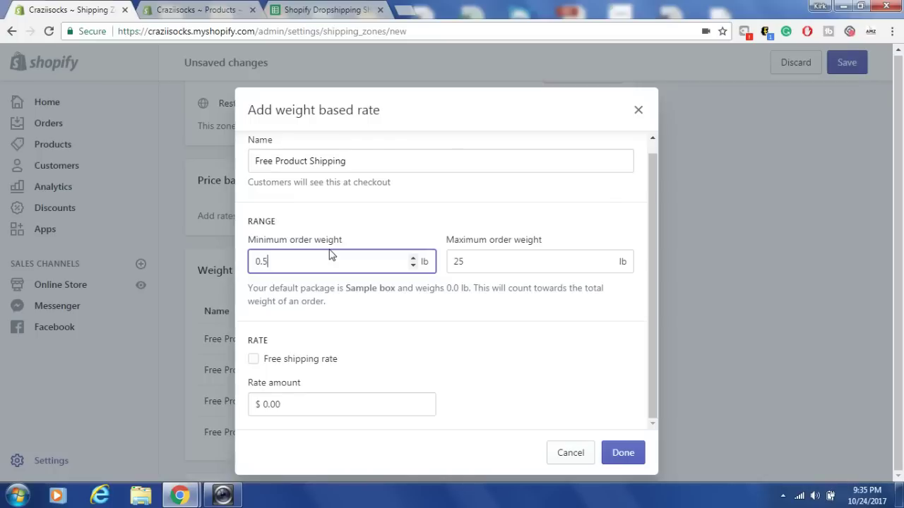
pyautogui.moveTo(466, 261); pyautogui.dragTo(428, 262)
pyautogui.write('.5')
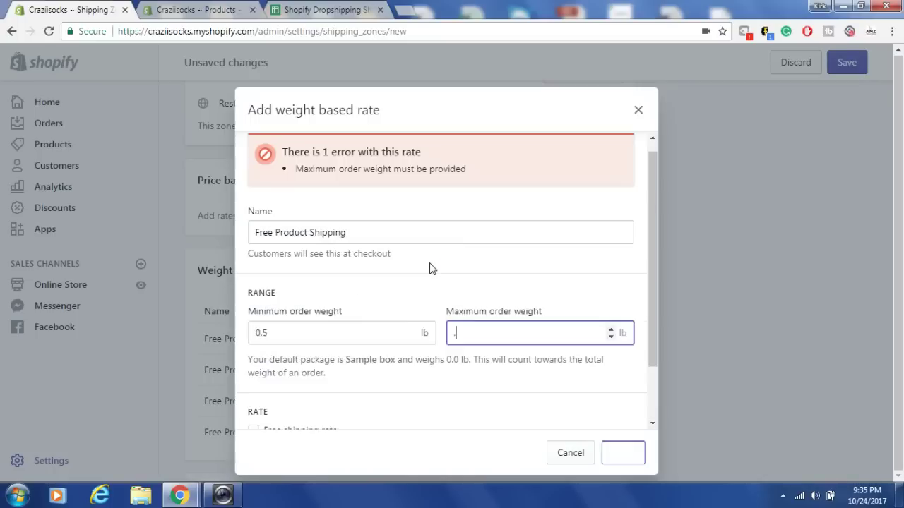
# Step: Look up the 0.5 lb cost in the shipping schedule, set the rate amount to $29.75, and add the rate
pyautogui.click(305, 401)
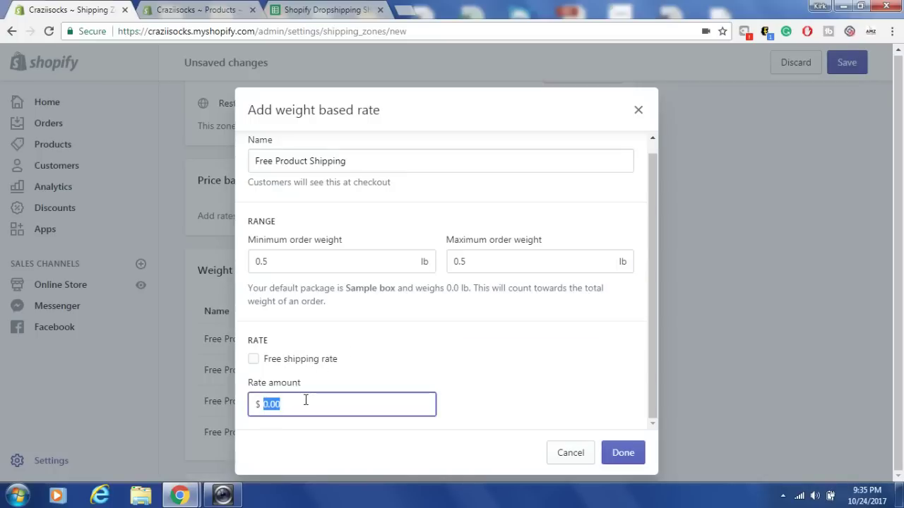
pyautogui.click(319, 9)
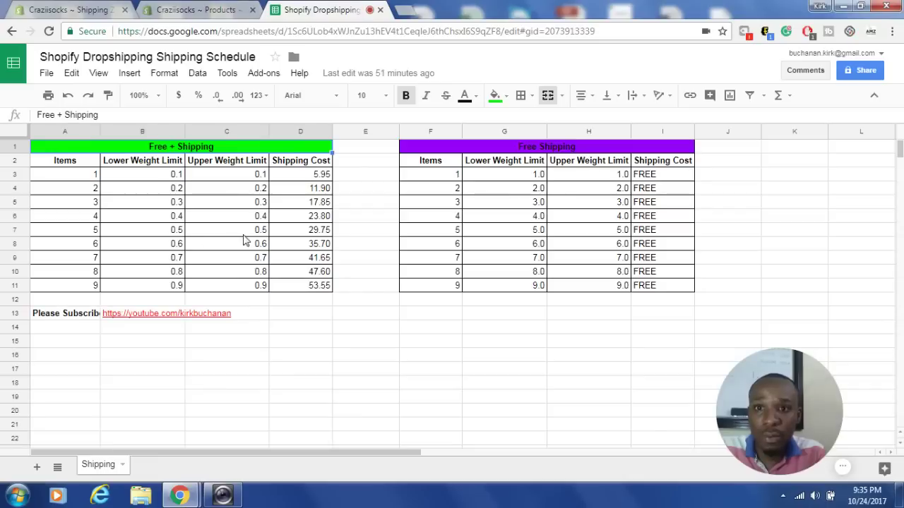
pyautogui.click(106, 11)
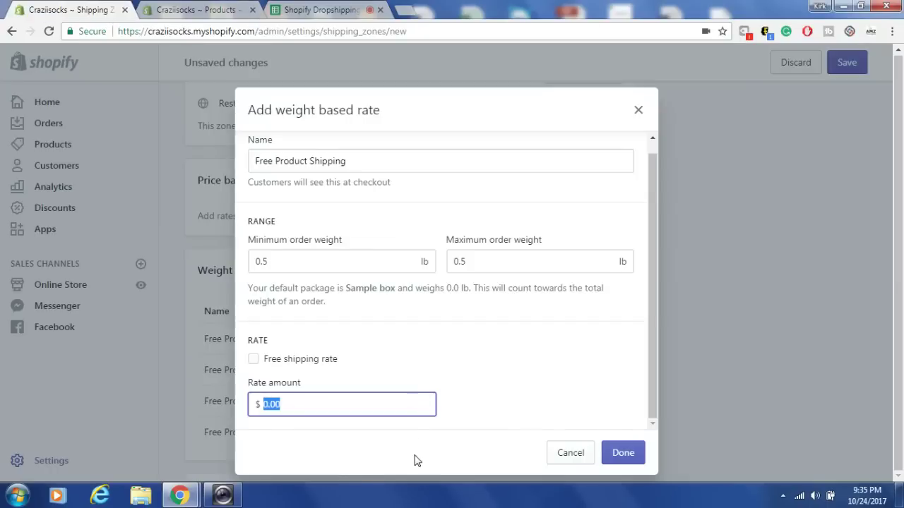
pyautogui.write('29.75')
pyautogui.click(628, 453)
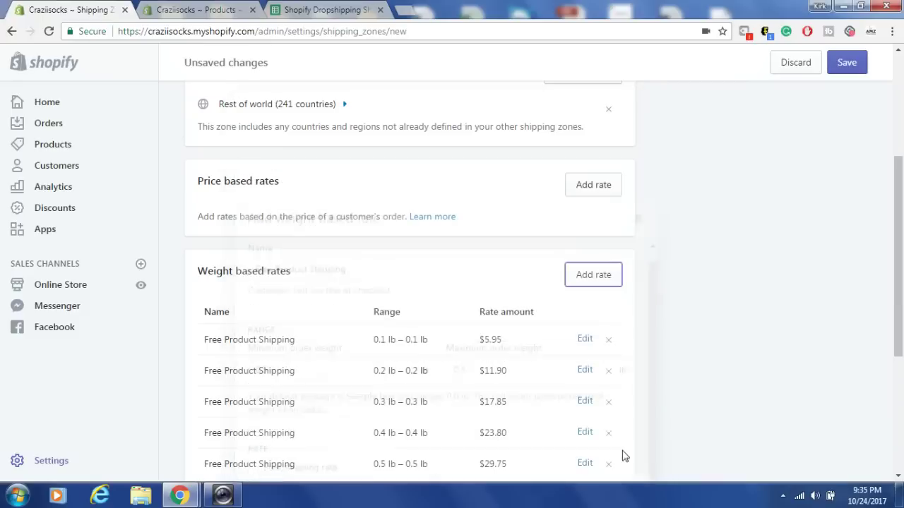
# Step: Check the Free Shipping table in the shipping schedule and start a new weight based rate named "Free Shipping"
pyautogui.scroll(-2, 495, 204)
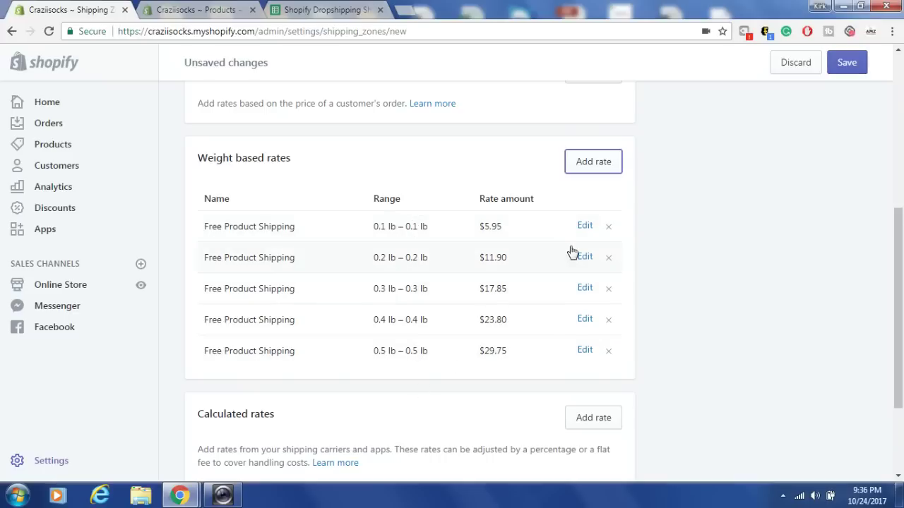
pyautogui.click(315, 10)
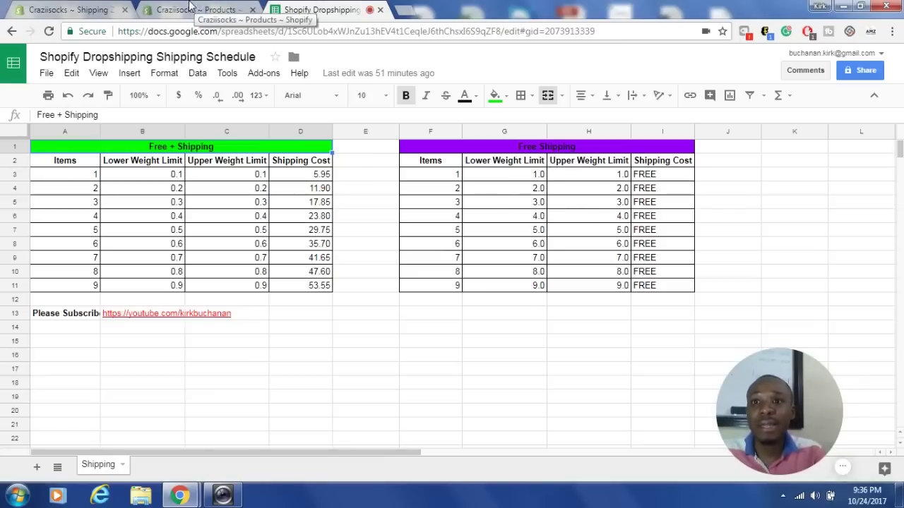
pyautogui.click(85, 10)
pyautogui.click(593, 162)
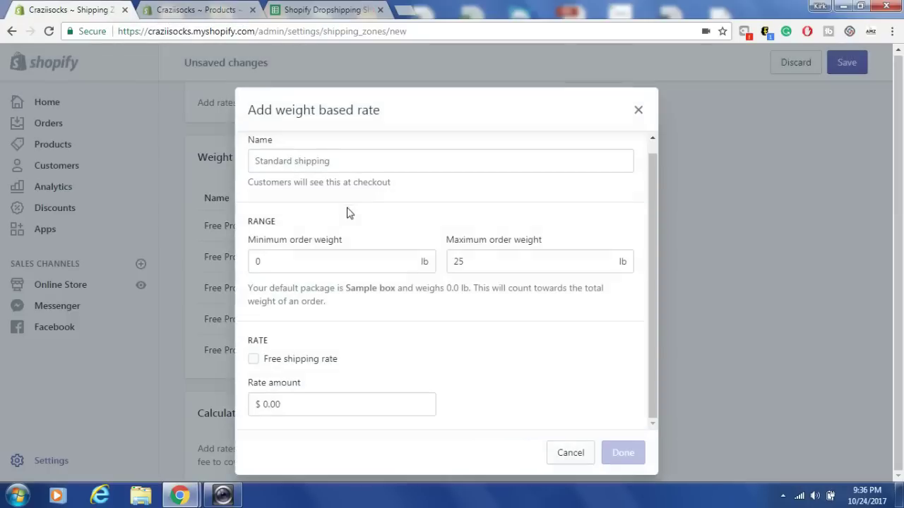
pyautogui.click(365, 158)
pyautogui.write('Free Shipping')
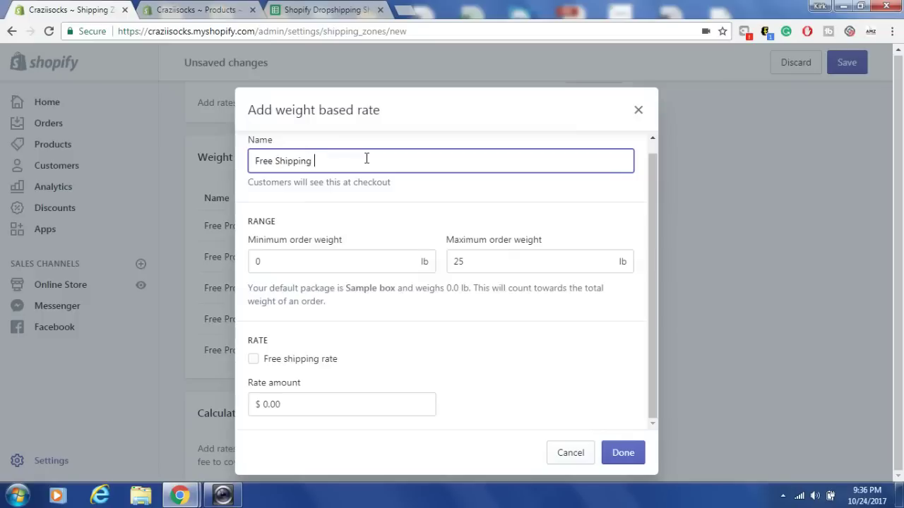
# Step: Set the rate's minimum and maximum order weight to 1 lb, make it a free shipping rate, and add it
pyautogui.click(330, 263)
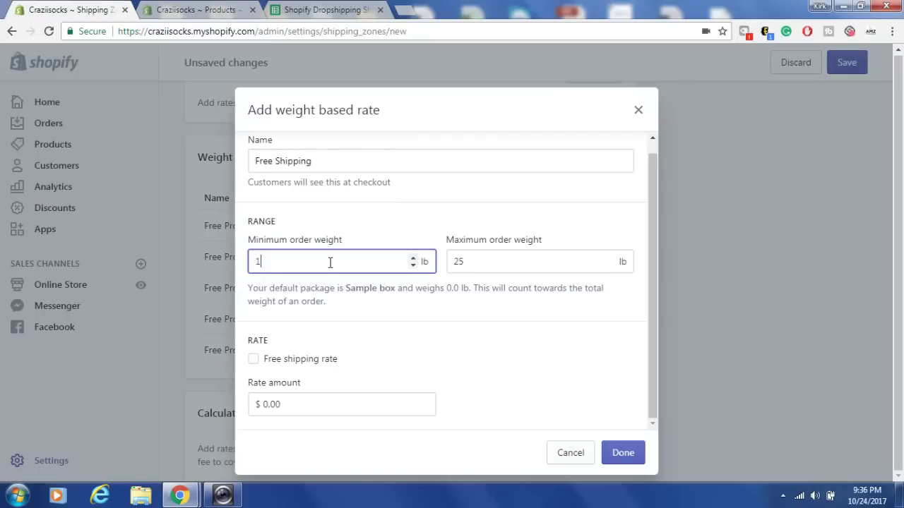
pyautogui.click(484, 262)
pyautogui.press('BackSpace')
pyautogui.press('BackSpace')
pyautogui.write('1')
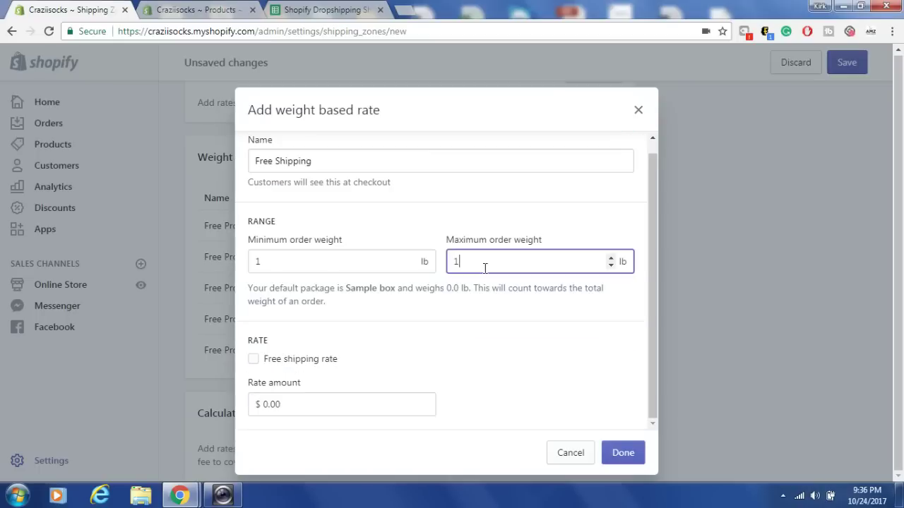
pyautogui.click(254, 359)
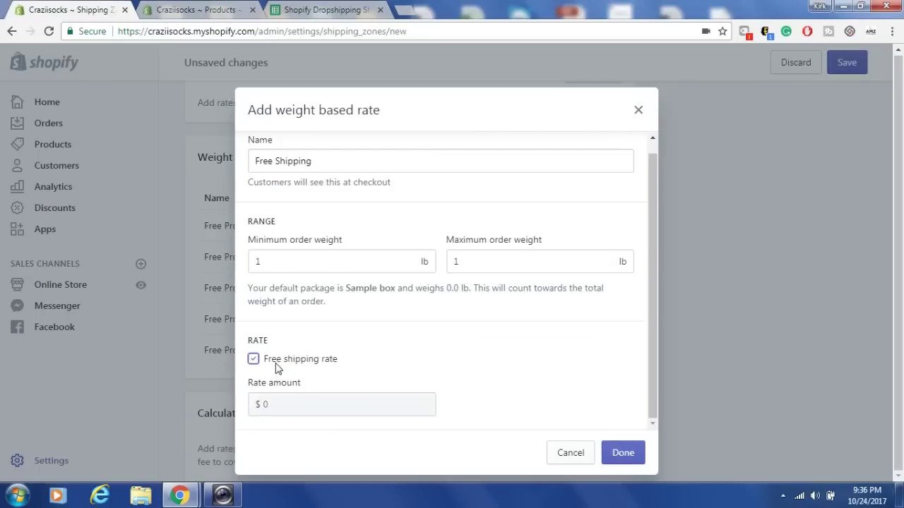
pyautogui.click(612, 452)
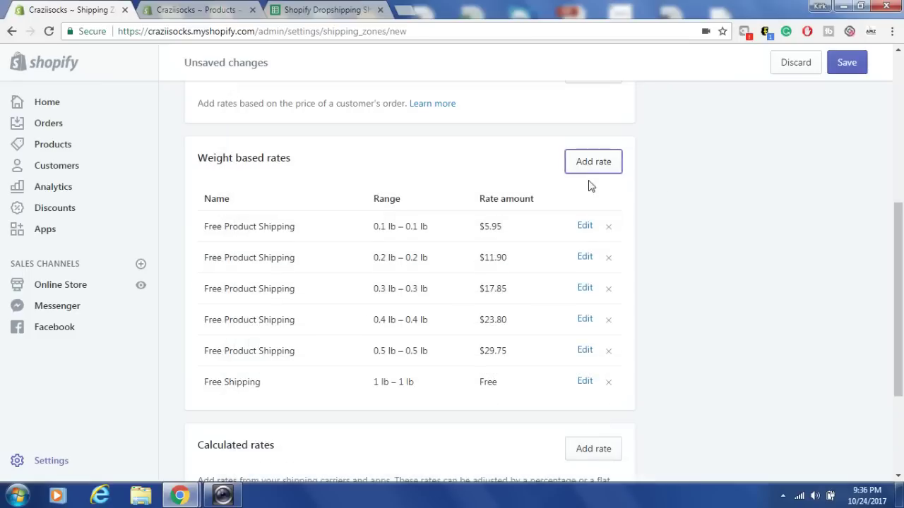
# Step: Add a weight based rate named "Free Shipping" with minimum and maximum order weight of 2 lb as a free shipping rate
pyautogui.click(603, 161)
pyautogui.click(331, 162)
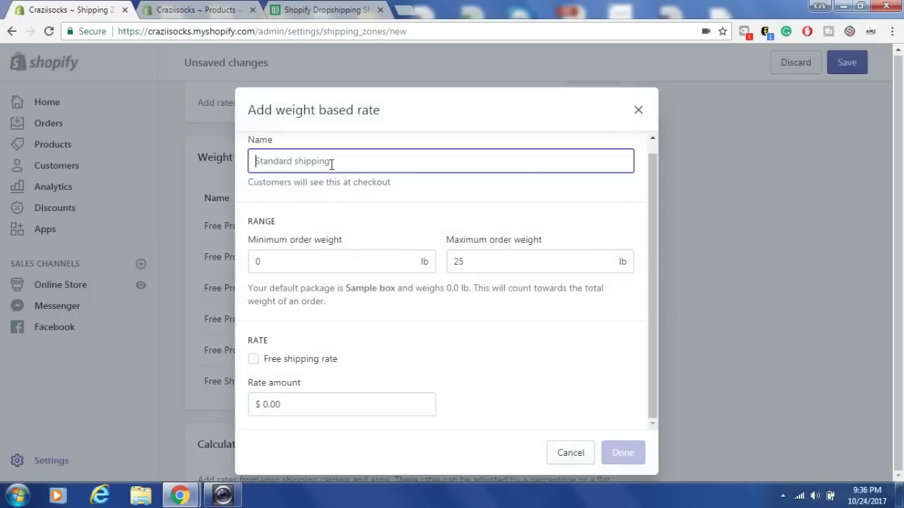
pyautogui.write('Free Shipping')
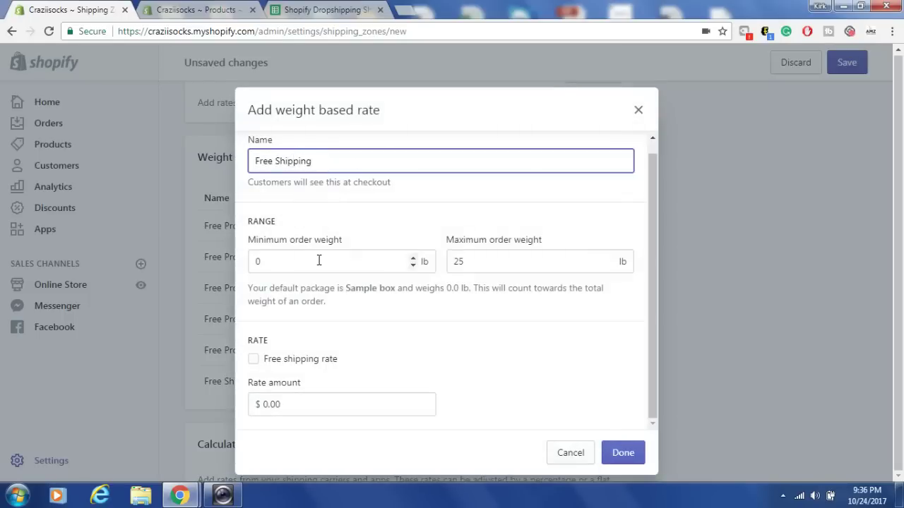
pyautogui.click(318, 260)
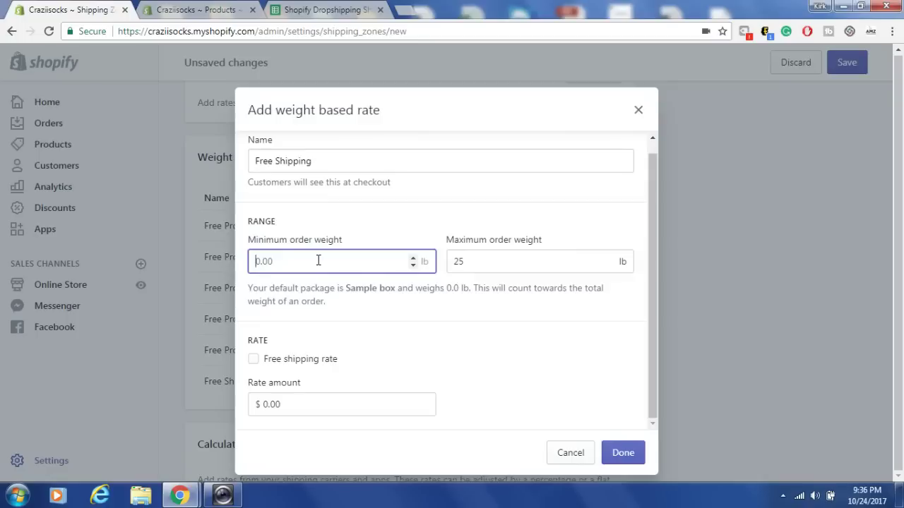
pyautogui.click(458, 263)
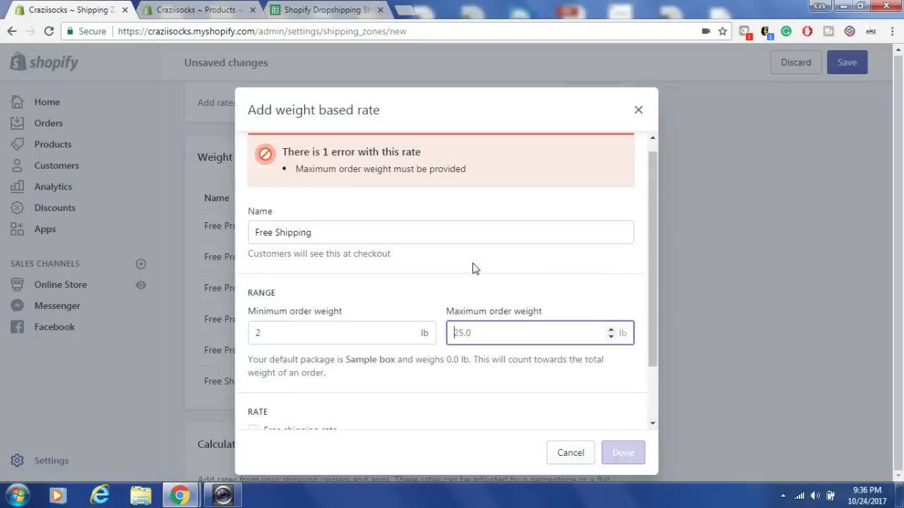
pyautogui.write('2')
pyautogui.click(284, 361)
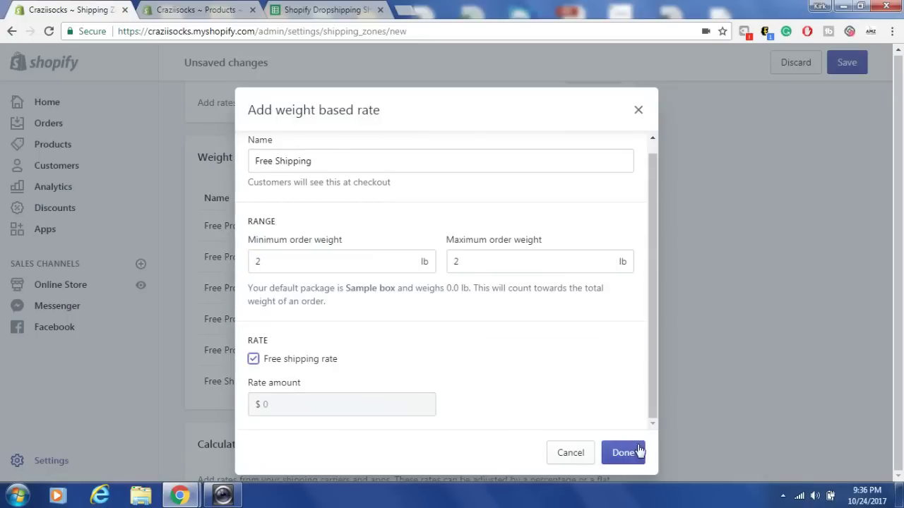
pyautogui.click(634, 452)
# Step: Add a weight based rate named "Free Shipping" with minimum and maximum order weight of 3 lb as a free shipping rate
pyautogui.click(596, 169)
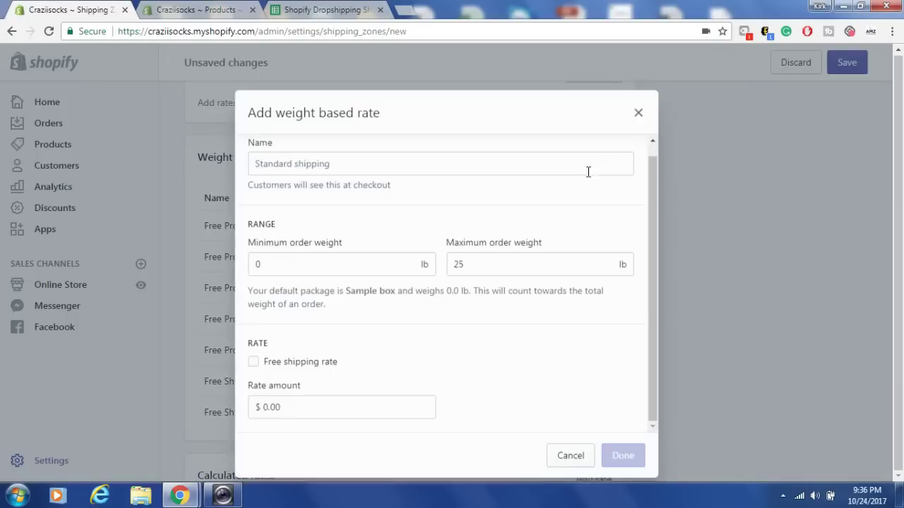
pyautogui.write('Free Shipping')
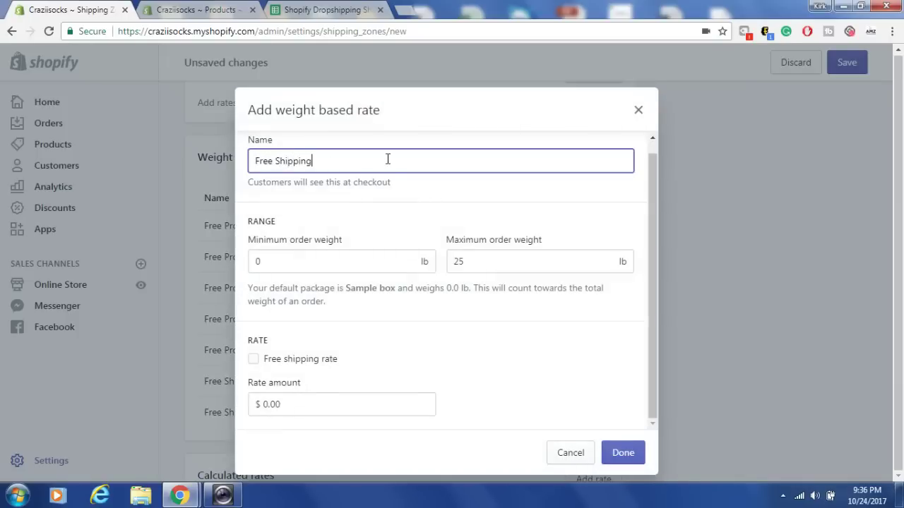
pyautogui.click(309, 259)
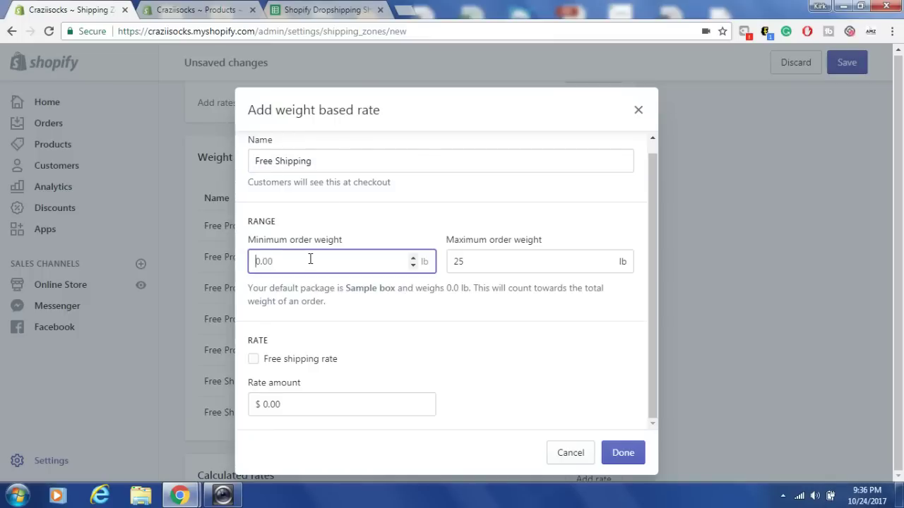
pyautogui.click(495, 262)
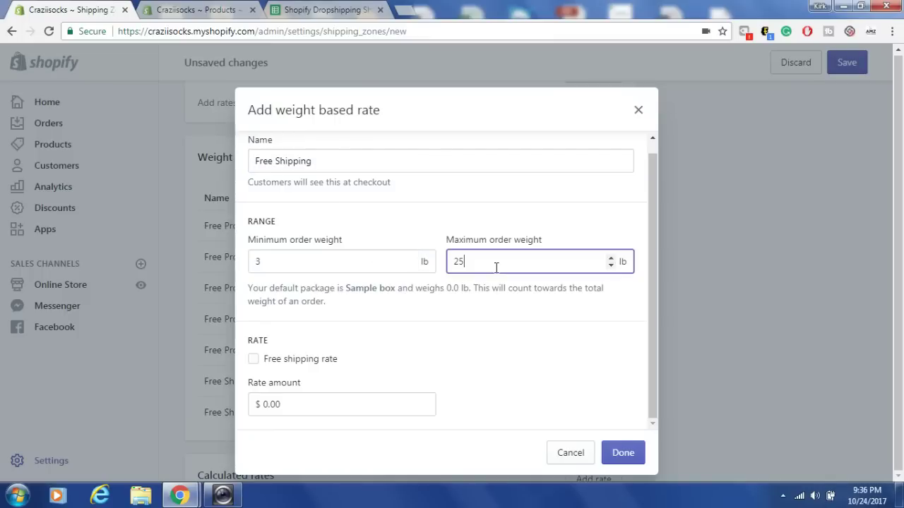
pyautogui.press('BackSpace')
pyautogui.press('BackSpace')
pyautogui.write('3')
pyautogui.click(327, 364)
pyautogui.click(635, 459)
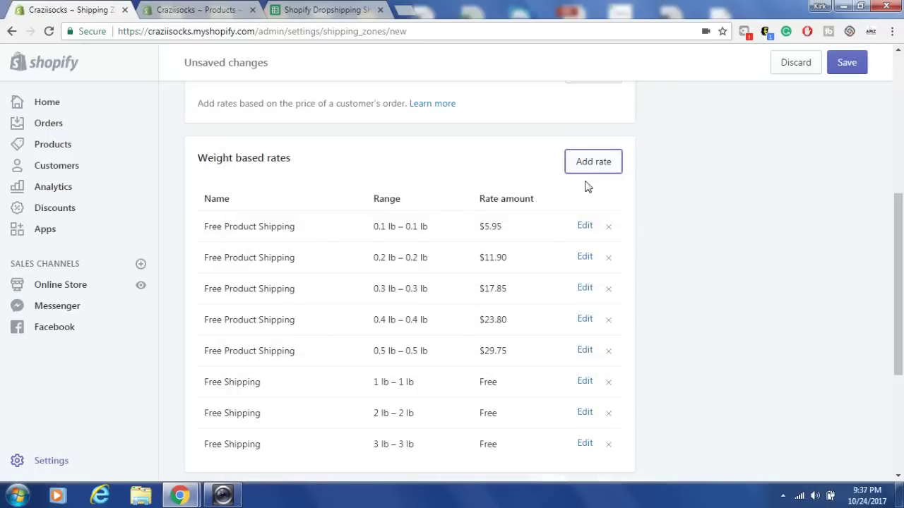
# Step: Add a weight based rate named "Free Shipping" with minimum and maximum order weight of 4 lb as a free shipping rate
pyautogui.click(593, 161)
pyautogui.click(364, 161)
pyautogui.write('Free Shipping')
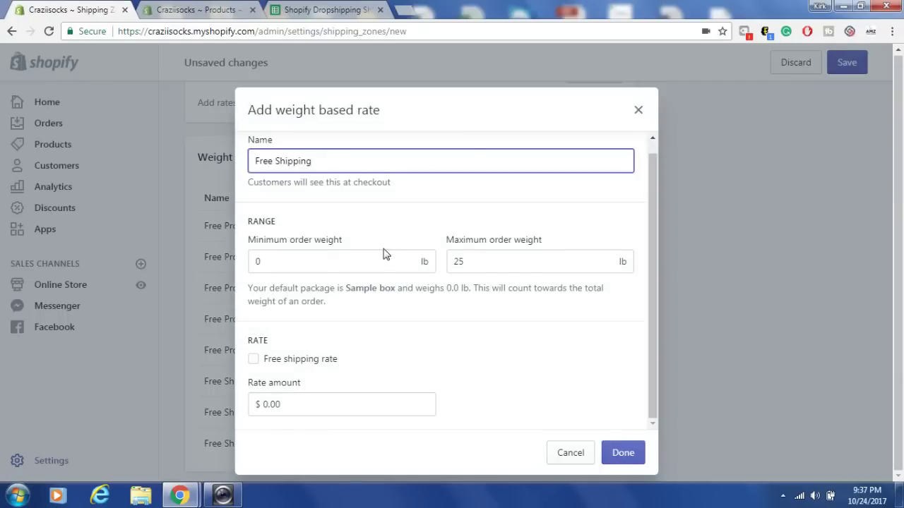
pyautogui.click(326, 263)
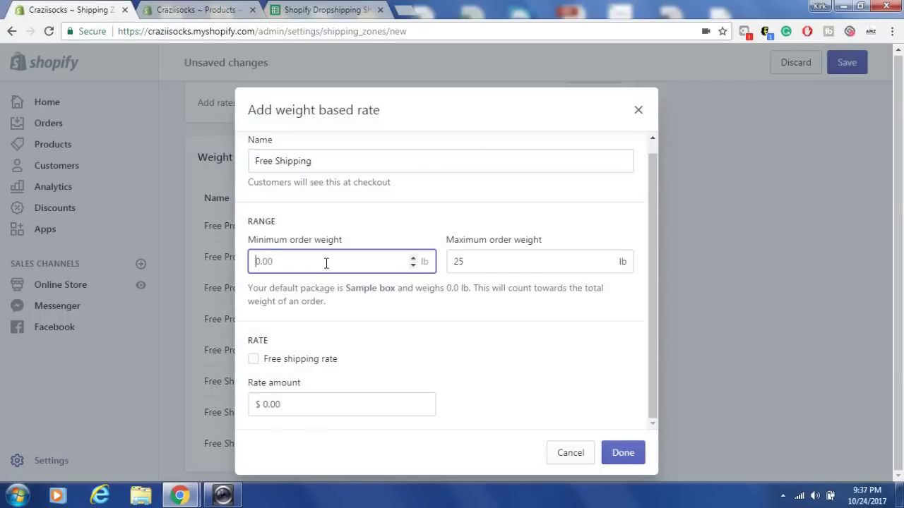
pyautogui.click(522, 261)
pyautogui.press('BackSpace')
pyautogui.press('BackSpace')
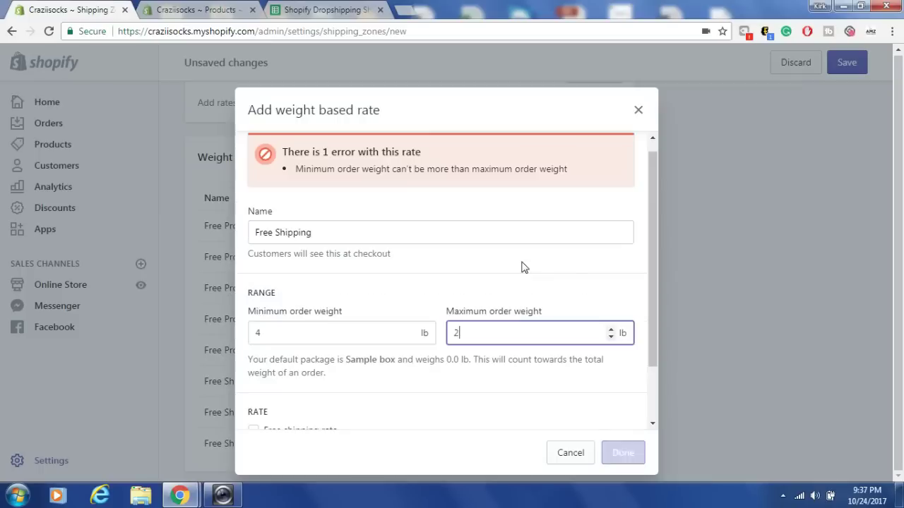
pyautogui.write('4')
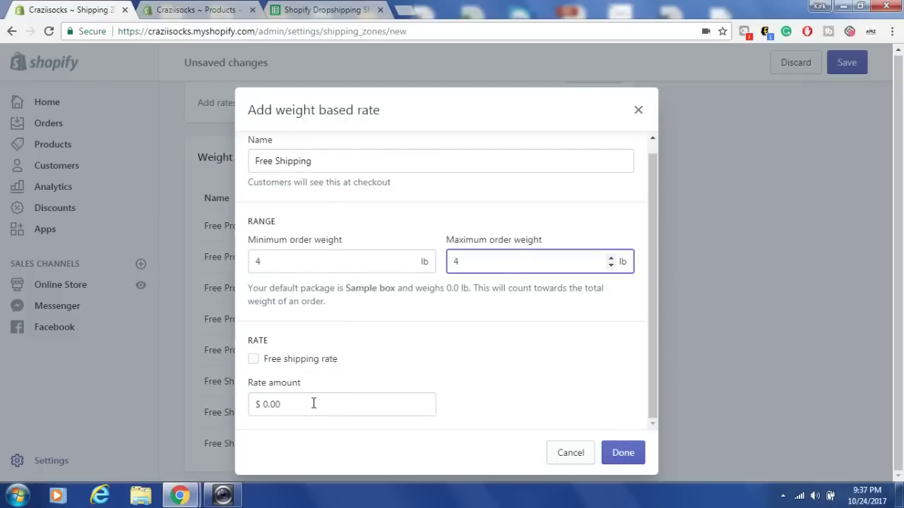
pyautogui.click(272, 359)
pyautogui.click(622, 453)
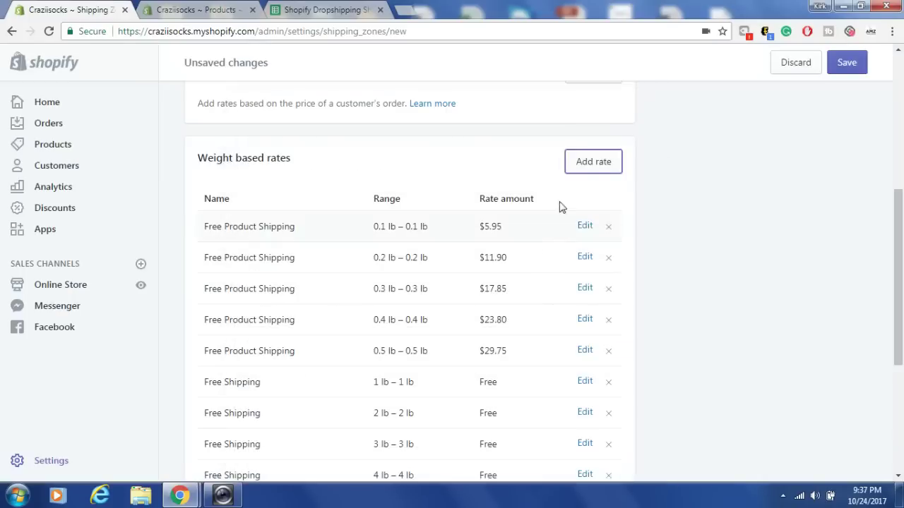
# Step: Add a weight based rate named "Free Shipping" with minimum and maximum order weight of 5 lb as a free shipping rate
pyautogui.click(598, 162)
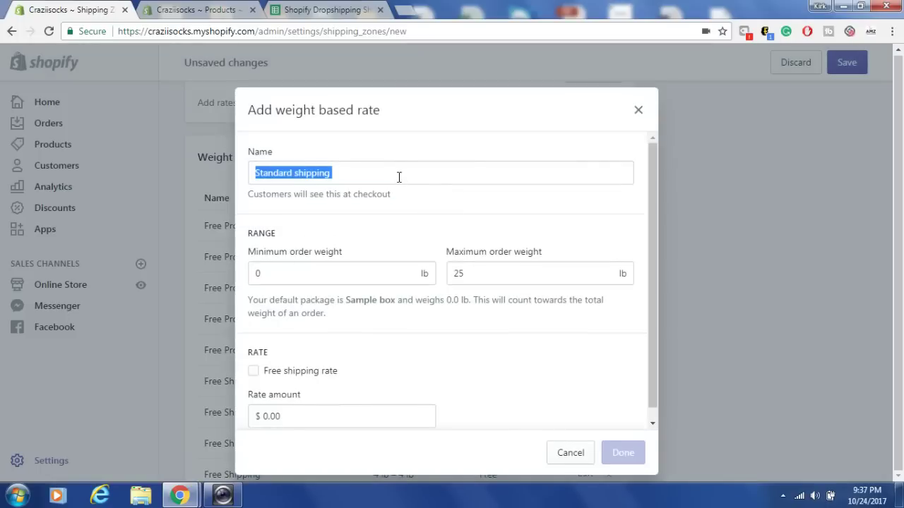
pyautogui.press('BackSpace')
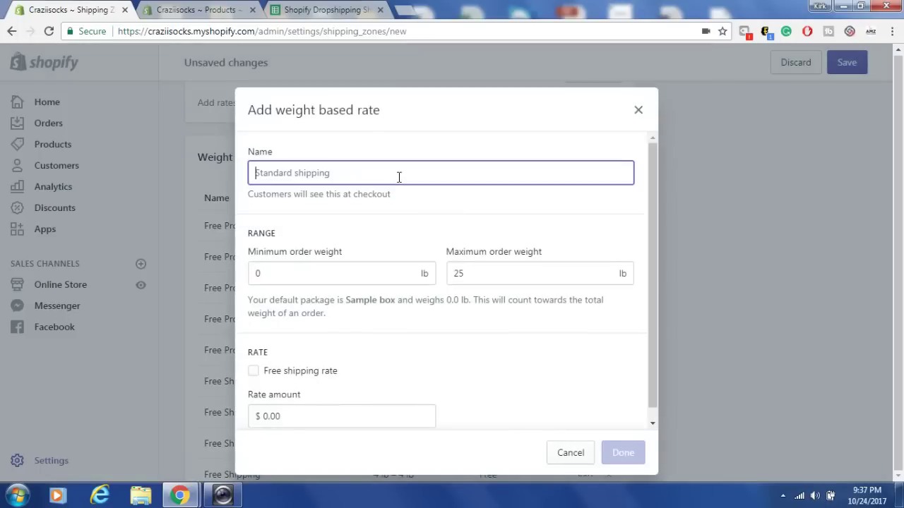
pyautogui.write('Free Shipping')
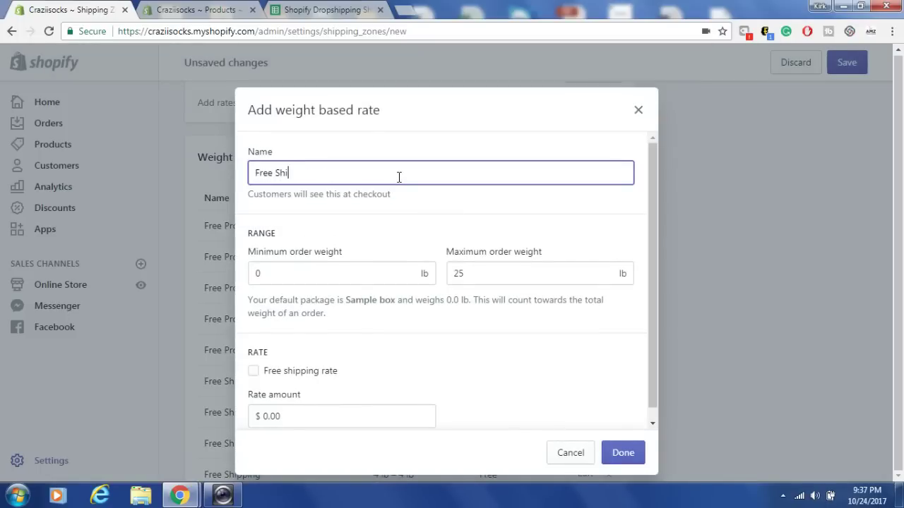
pyautogui.click(367, 267)
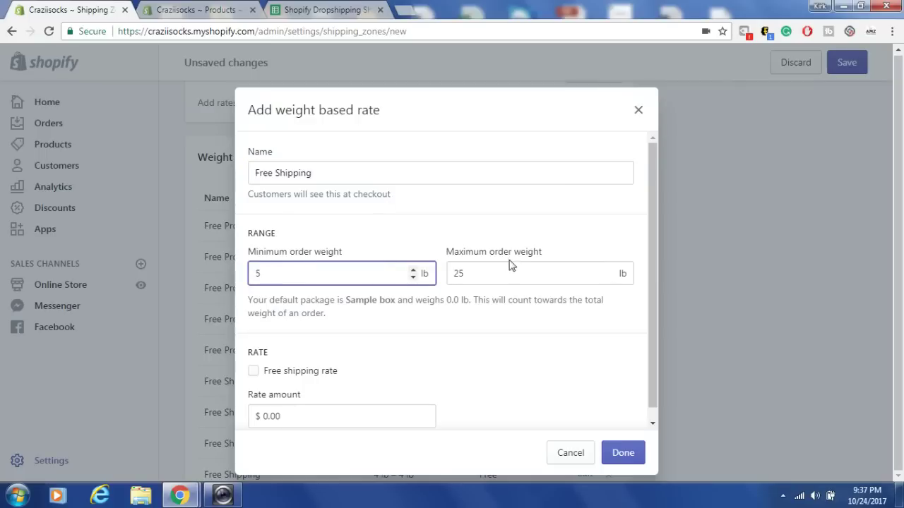
pyautogui.click(494, 279)
pyautogui.press('BackSpace')
pyautogui.press('BackSpace')
pyautogui.write('5')
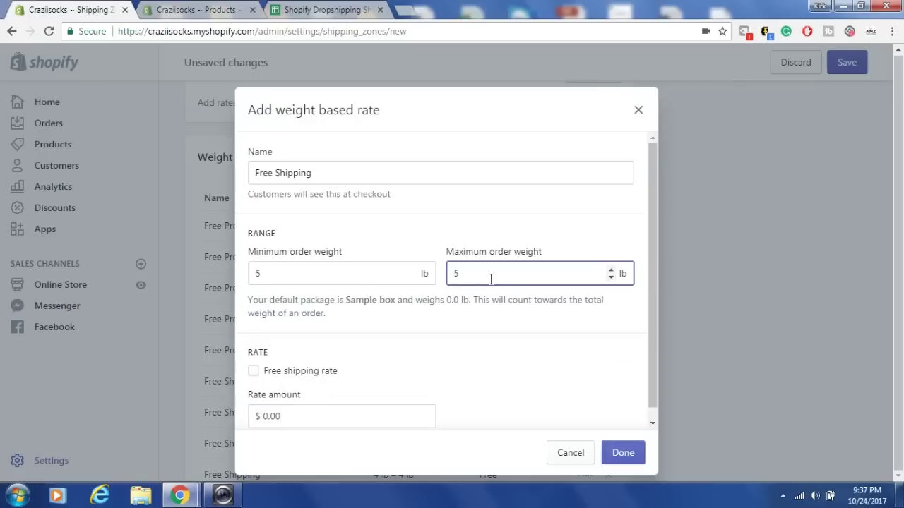
pyautogui.click(299, 373)
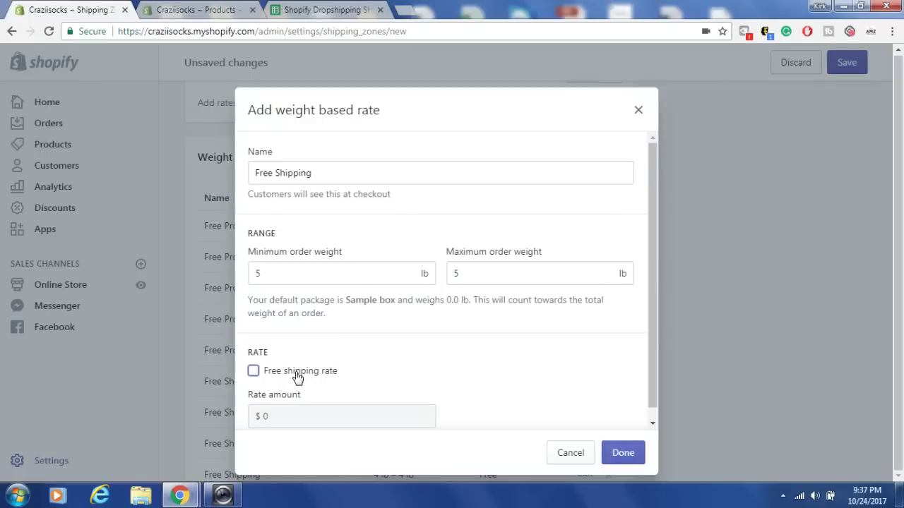
pyautogui.click(634, 454)
# Step: Review the Worldwide zone's countries and weight based rates, and save the shipping zone
pyautogui.scroll(-2, 607, 275)
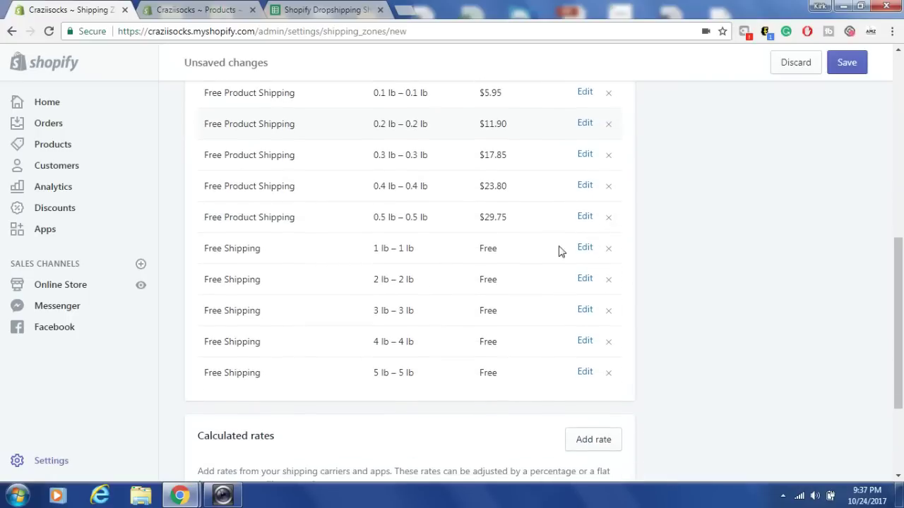
pyautogui.scroll(4, 416, 182)
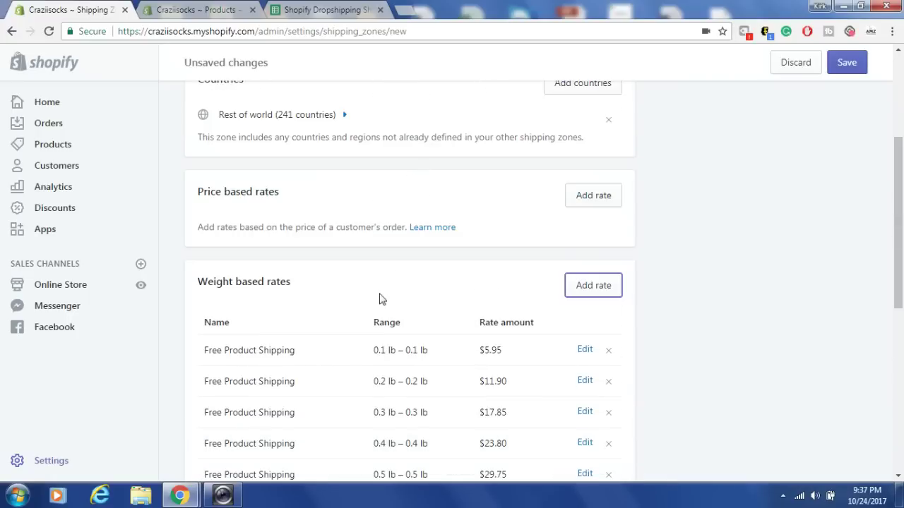
pyautogui.scroll(-3, 366, 358)
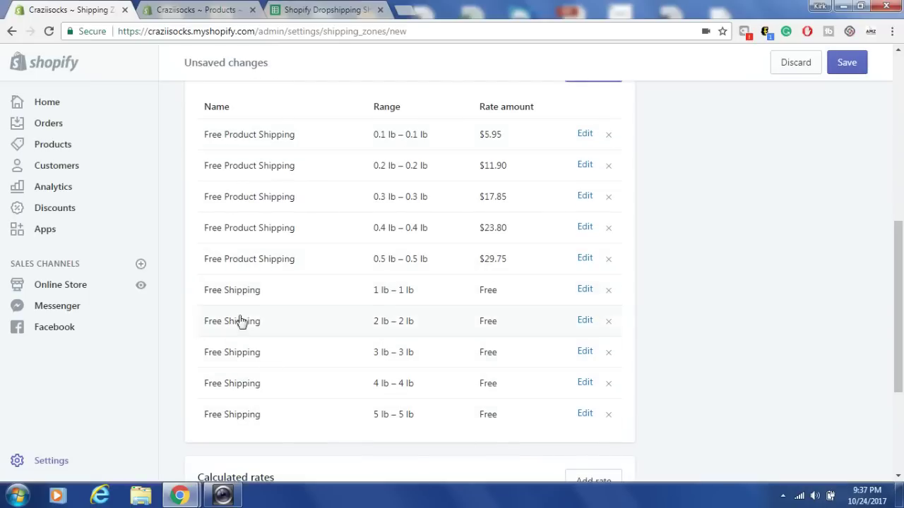
pyautogui.scroll(6, 428, 403)
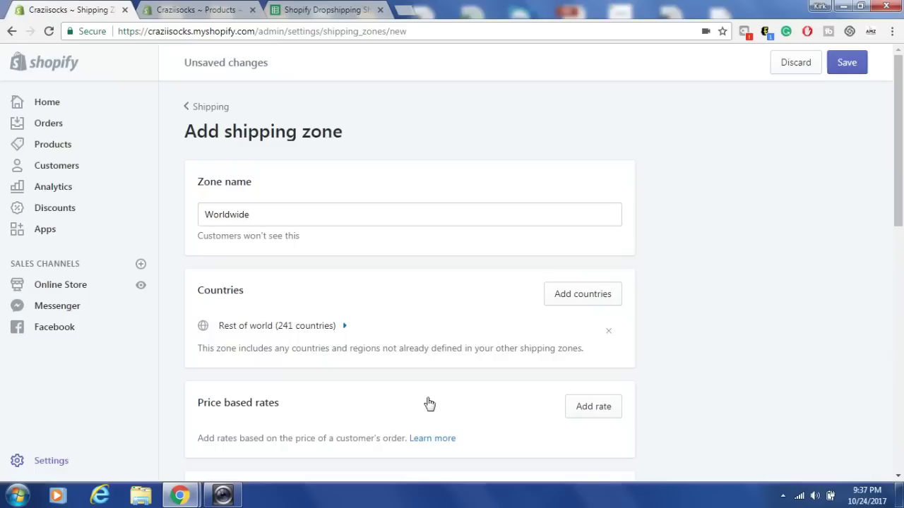
pyautogui.scroll(-6, 545, 220)
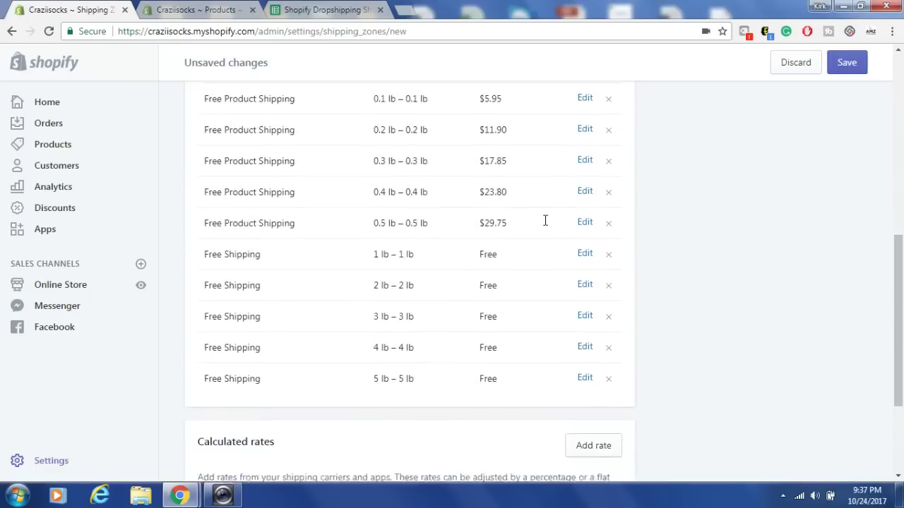
pyautogui.scroll(6, 565, 204)
pyautogui.click(846, 63)
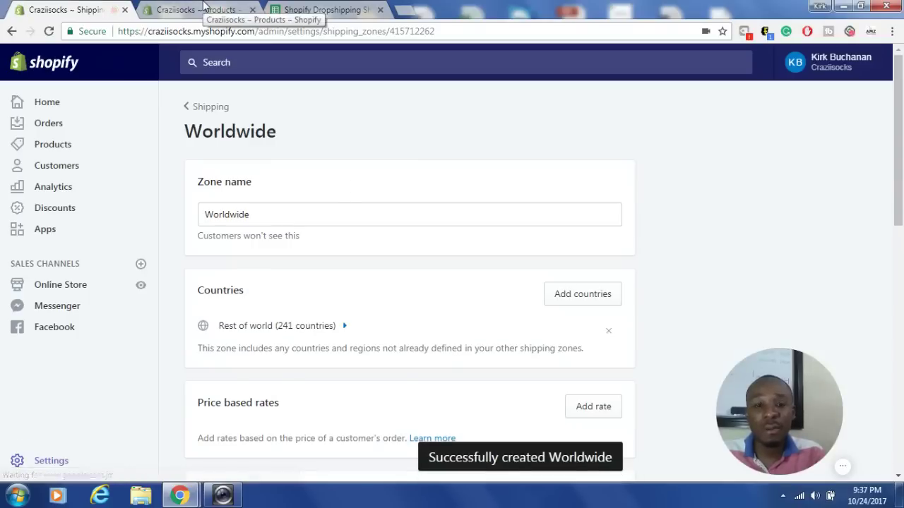
# Step: From the product list, open "Leather Gold Anchor Bracelet FREE!" and "Men's Luxury Lots Classic Multi Colored Socks" in separate tabs
pyautogui.hotkey('ctrl', 'Tab')
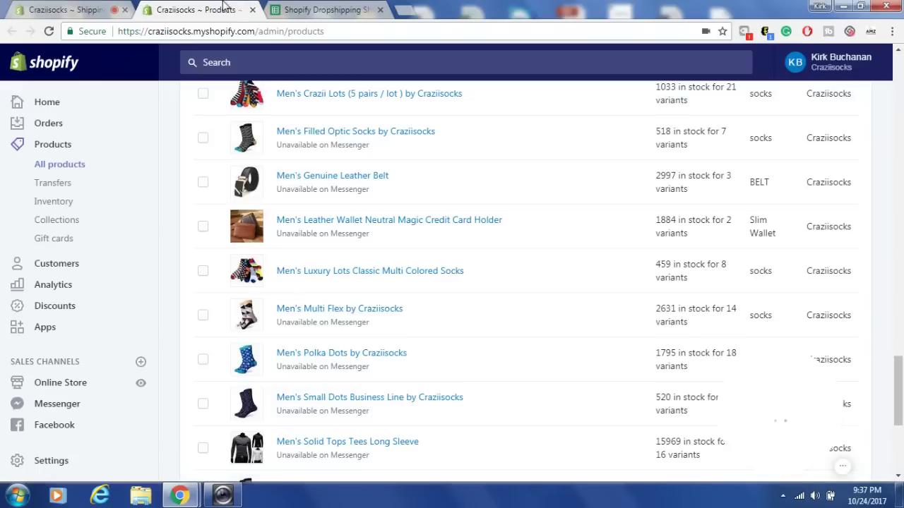
pyautogui.moveTo(770, 388); pyautogui.dragTo(74, 382)
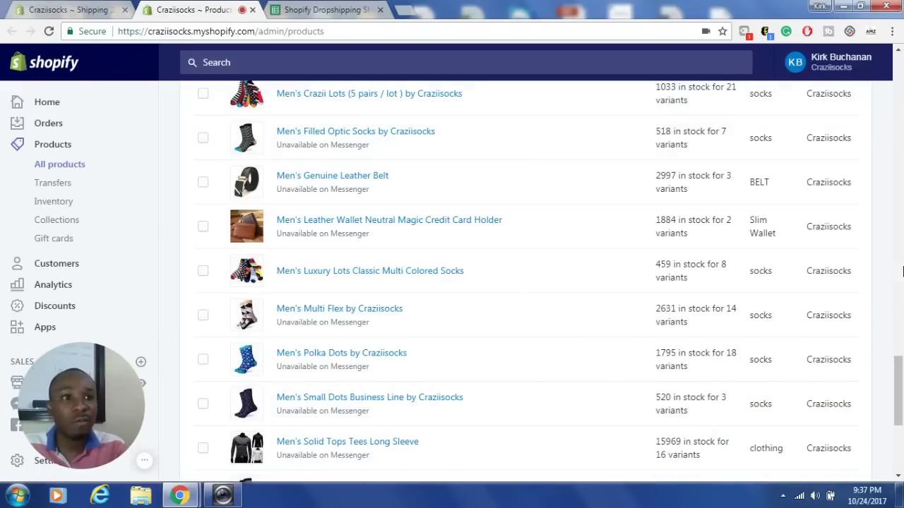
pyautogui.moveTo(896, 357); pyautogui.dragTo(900, 216)
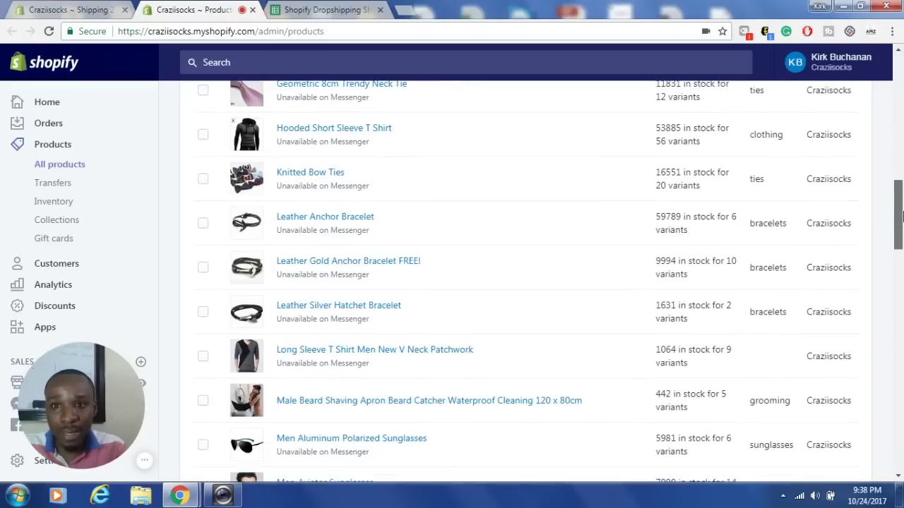
pyautogui.rightClick(322, 267)
pyautogui.click(357, 274)
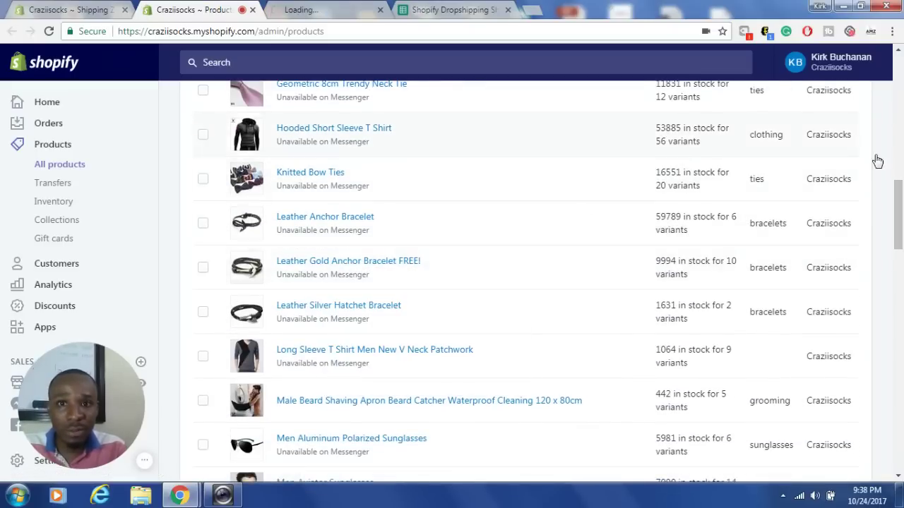
pyautogui.moveTo(899, 208); pyautogui.dragTo(901, 381)
pyautogui.rightClick(365, 291)
pyautogui.click(399, 303)
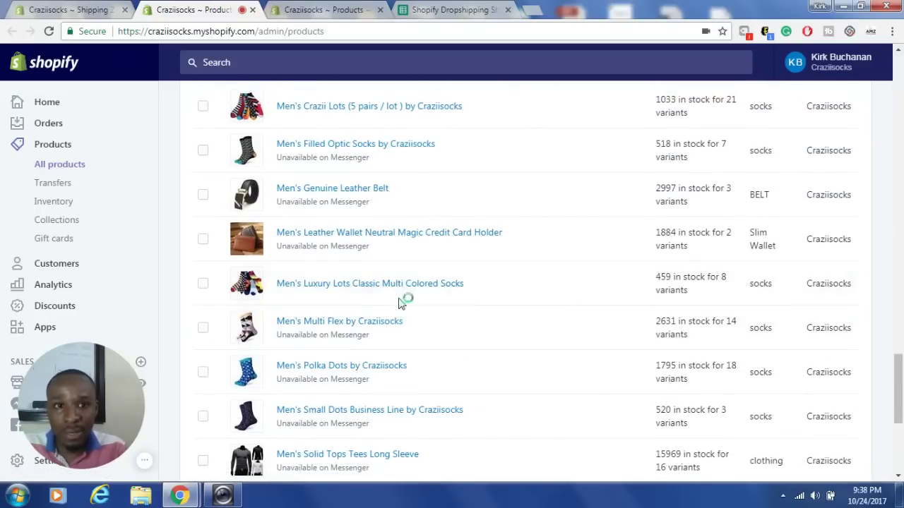
# Step: Examine the Leather Gold Anchor Bracelet's variants and compare them with the Free + Shipping table in the Google Sheets shipping schedule
pyautogui.click(331, 9)
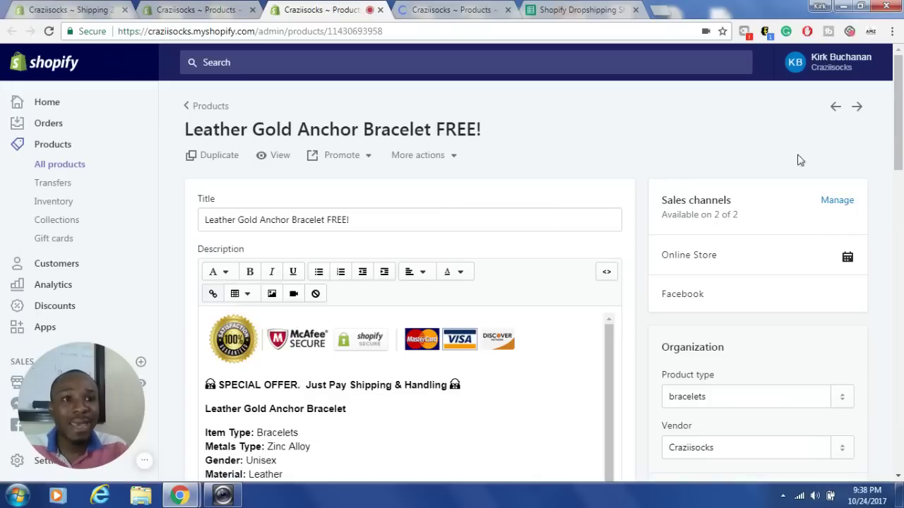
pyautogui.moveTo(899, 119); pyautogui.dragTo(898, 283)
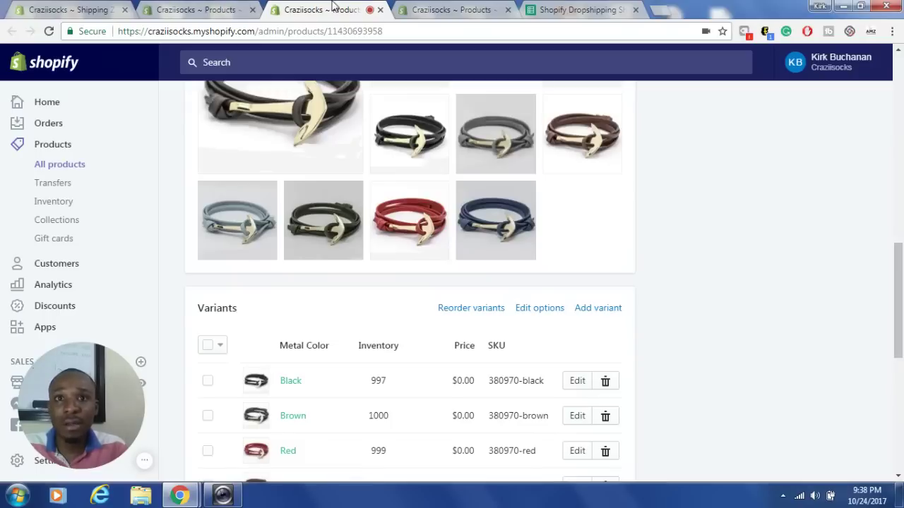
pyautogui.click(597, 8)
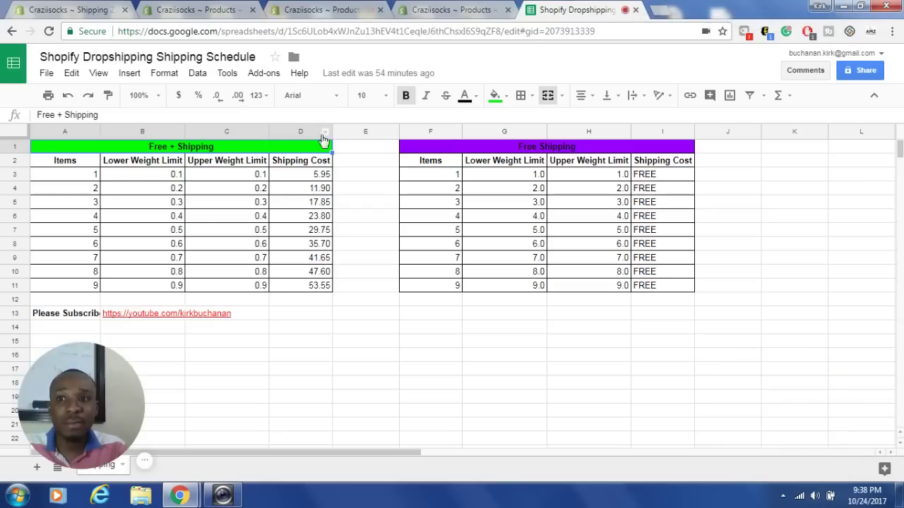
pyautogui.click(320, 8)
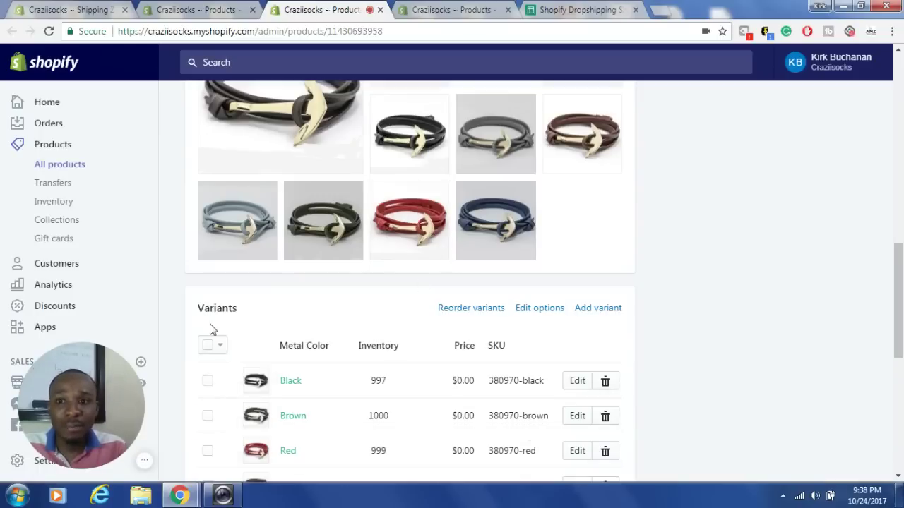
# Step: Open all of the bracelet's variants in the bulk editor, add the Weight field, and check each variant's weight
pyautogui.click(208, 348)
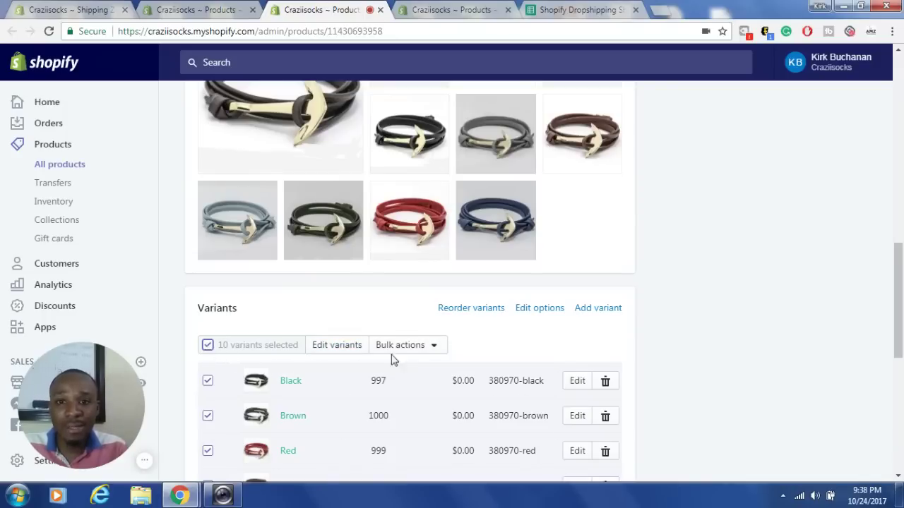
pyautogui.click(337, 345)
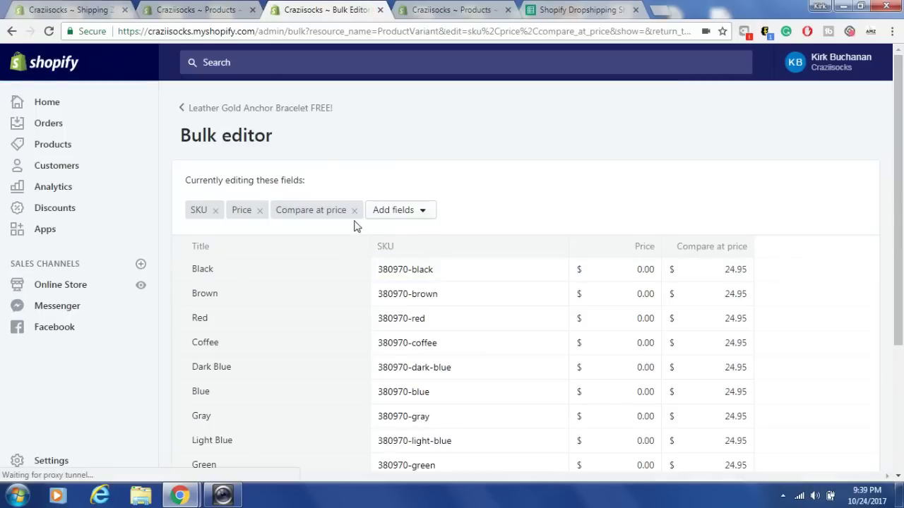
pyautogui.click(422, 216)
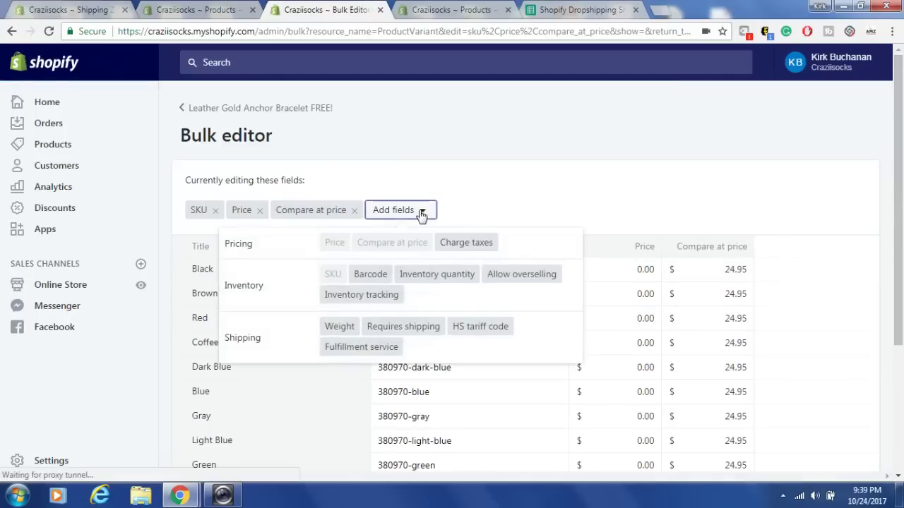
pyautogui.click(338, 328)
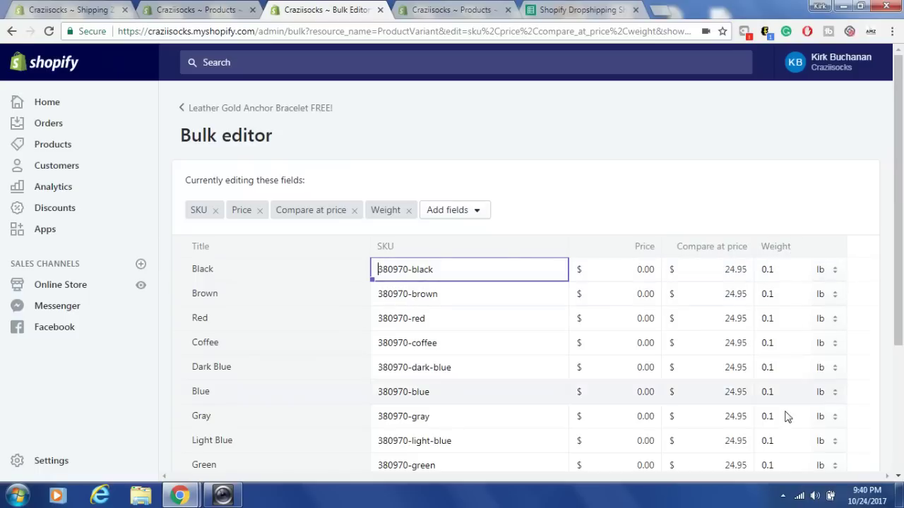
pyautogui.moveTo(902, 252); pyautogui.dragTo(902, 367)
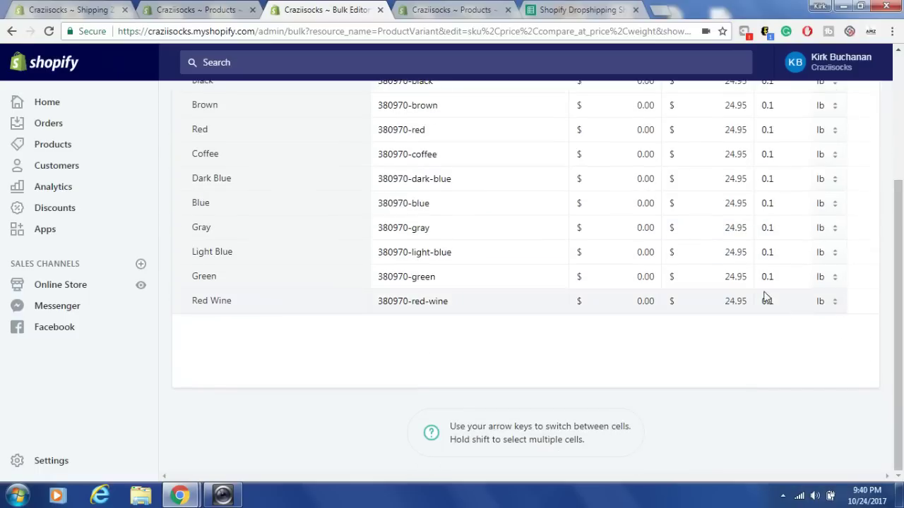
pyautogui.moveTo(900, 332); pyautogui.dragTo(896, 307)
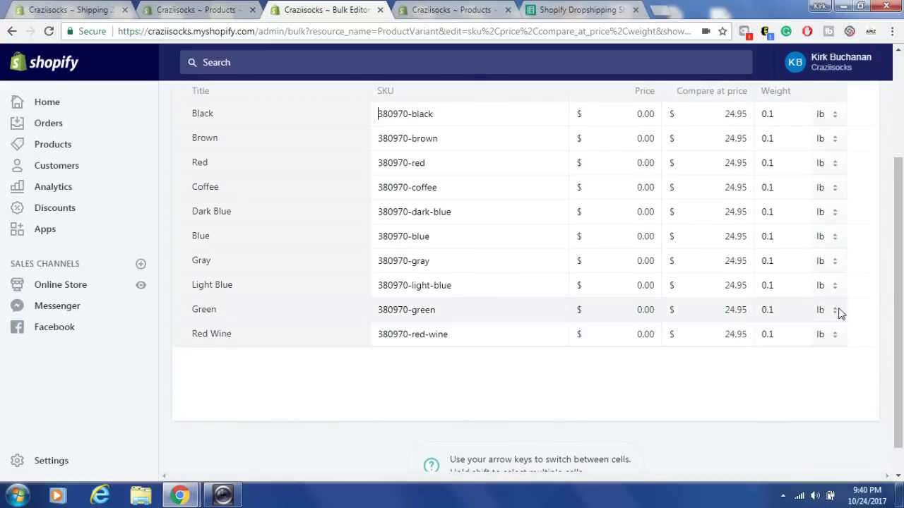
pyautogui.moveTo(899, 290); pyautogui.dragTo(901, 132)
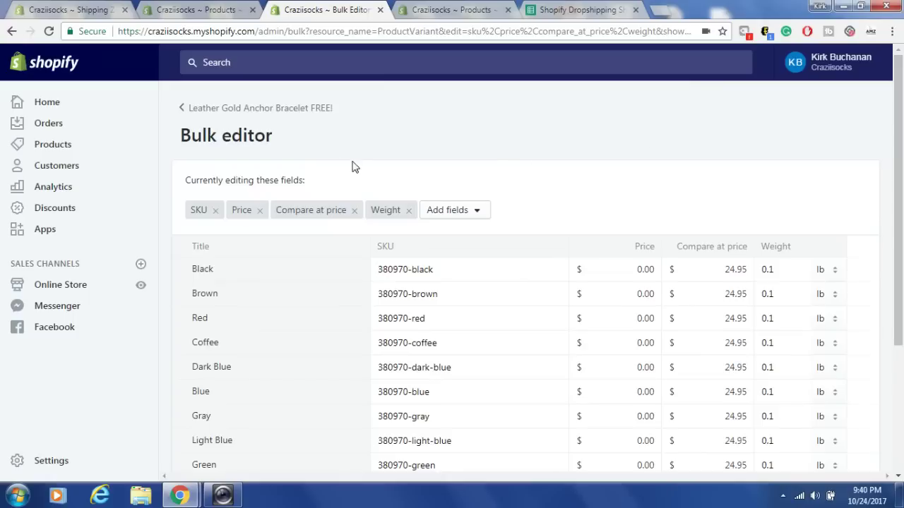
# Step: Return to the bracelet's product page, view it in the online store, and add one black bracelet to the cart
pyautogui.click(212, 108)
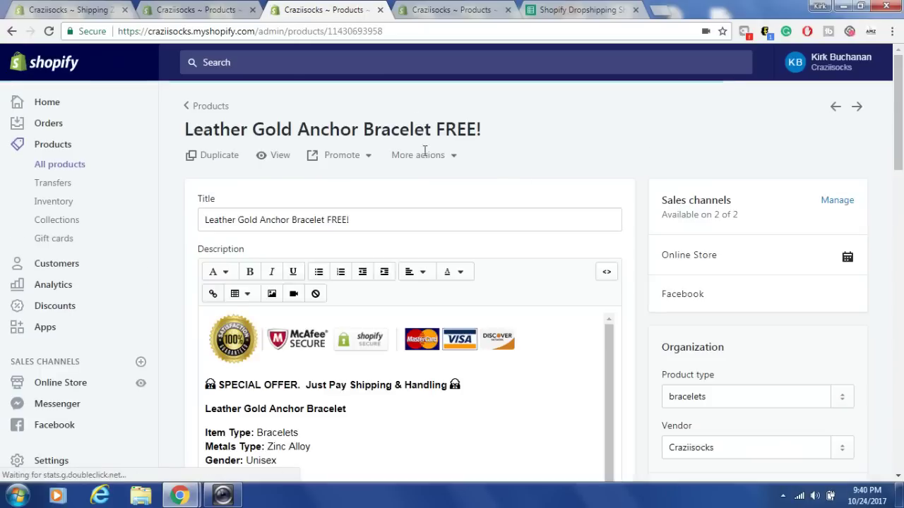
pyautogui.click(275, 163)
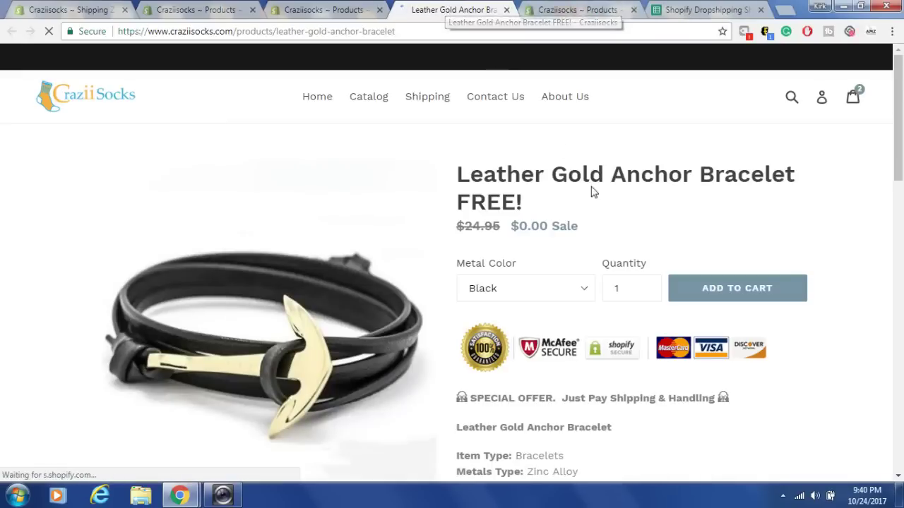
pyautogui.click(731, 298)
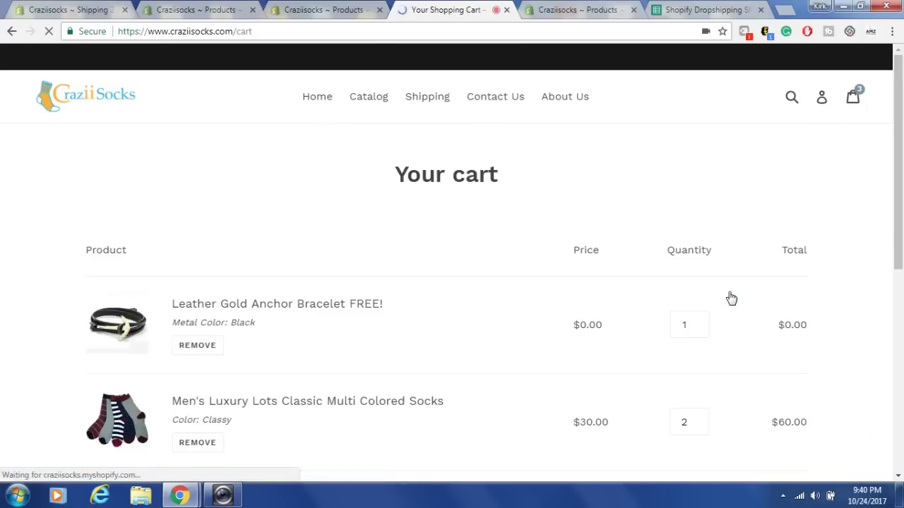
# Step: Remove the Men's Luxury Lots Classic Multi Colored Socks from the cart and proceed to checkout with the bracelet
pyautogui.scroll(-3, 239, 233)
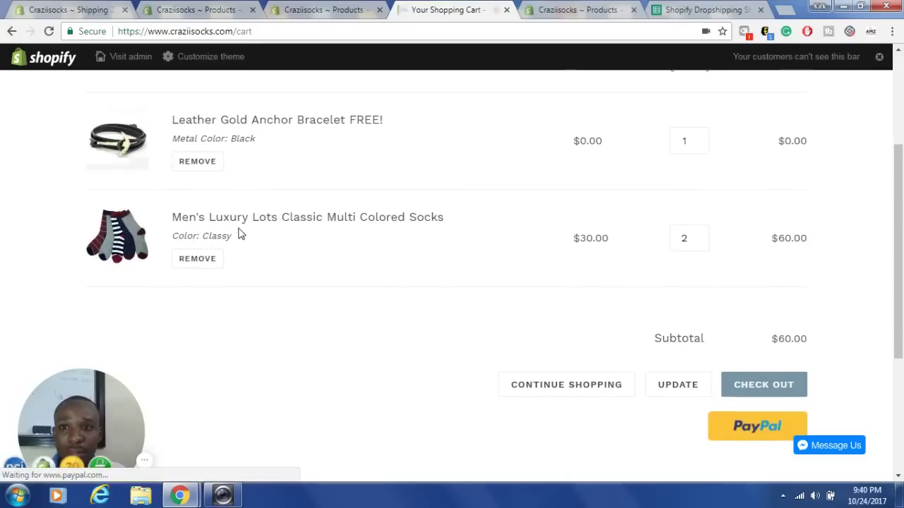
pyautogui.click(197, 259)
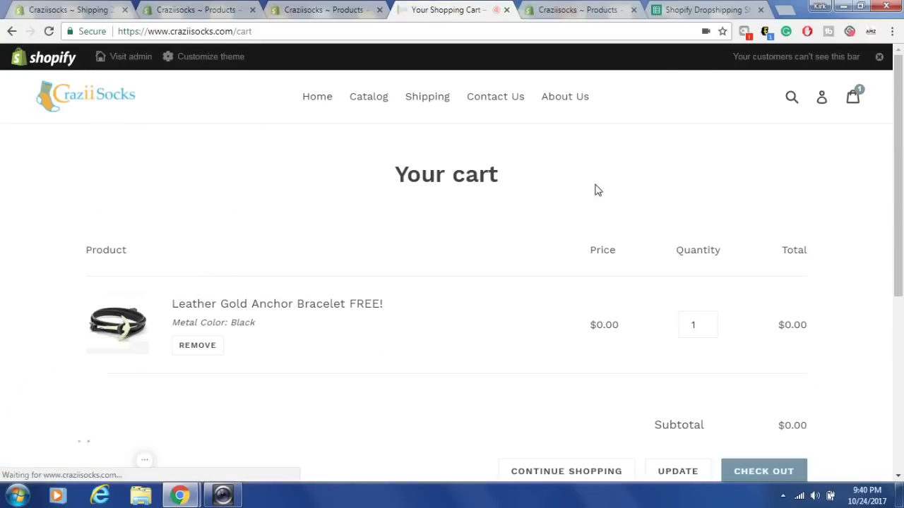
pyautogui.scroll(-2, 706, 296)
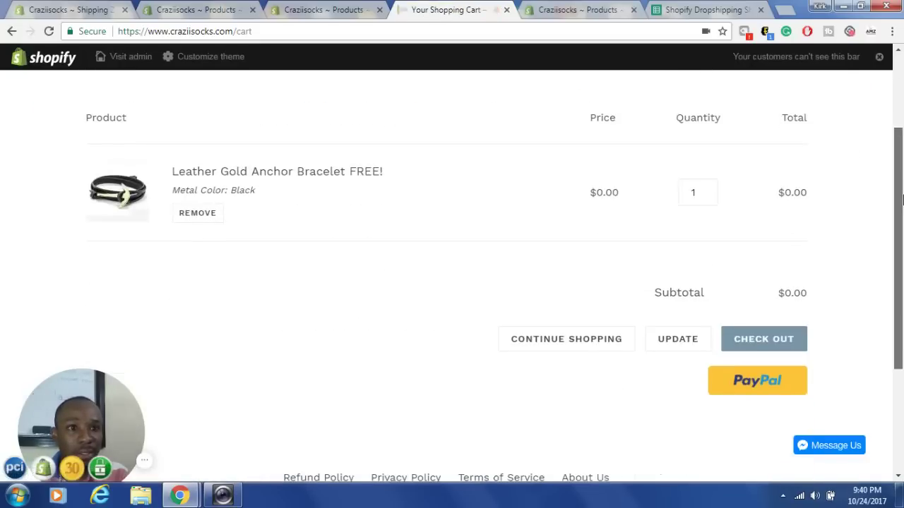
pyautogui.click(774, 345)
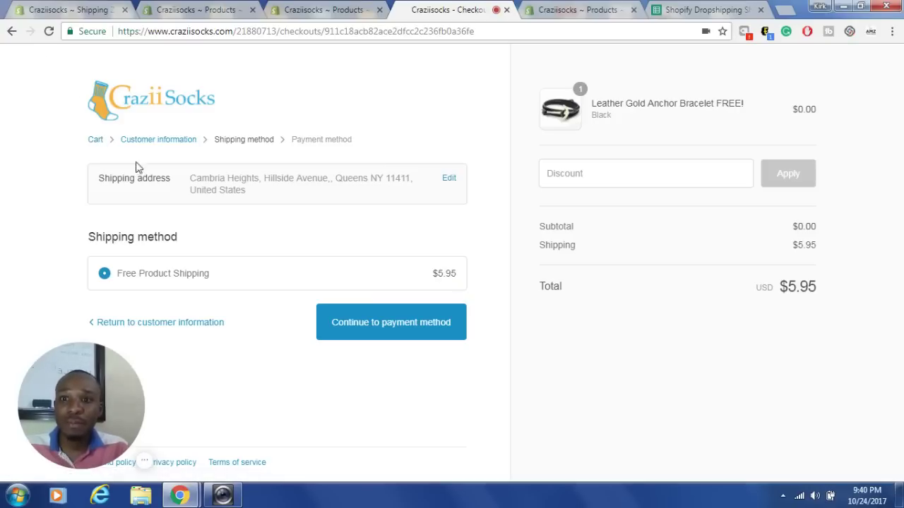
# Step: Return to the cart from checkout, set the Leather Gold Anchor Bracelet's quantity to 3, and check out again to test its shipping rate
pyautogui.click(126, 324)
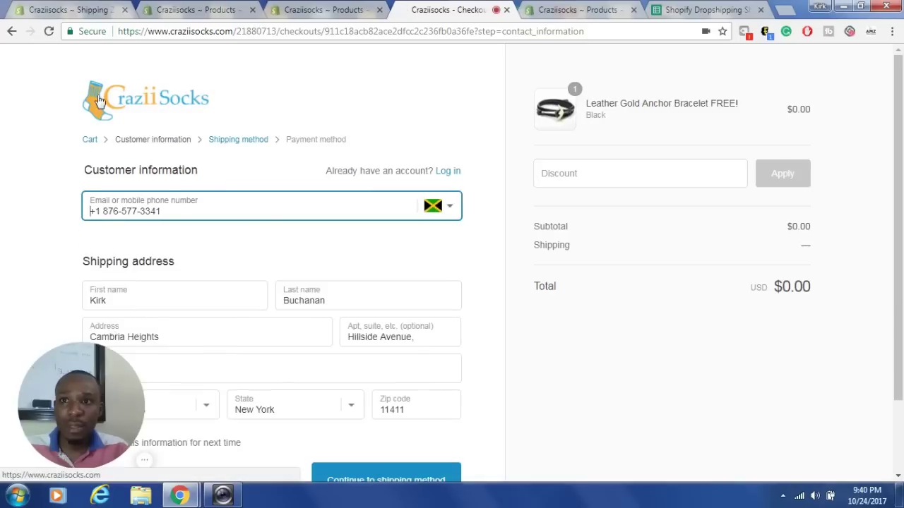
pyautogui.click(90, 140)
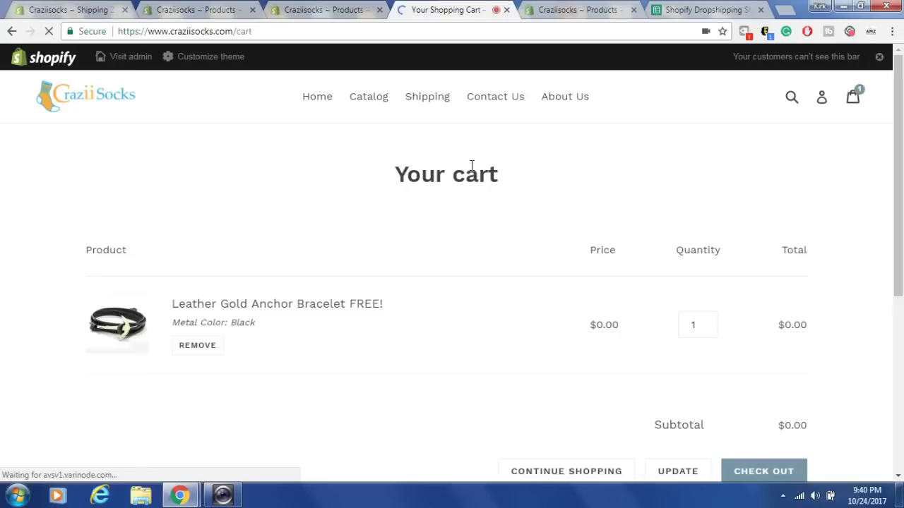
pyautogui.click(704, 325)
pyautogui.click(709, 323)
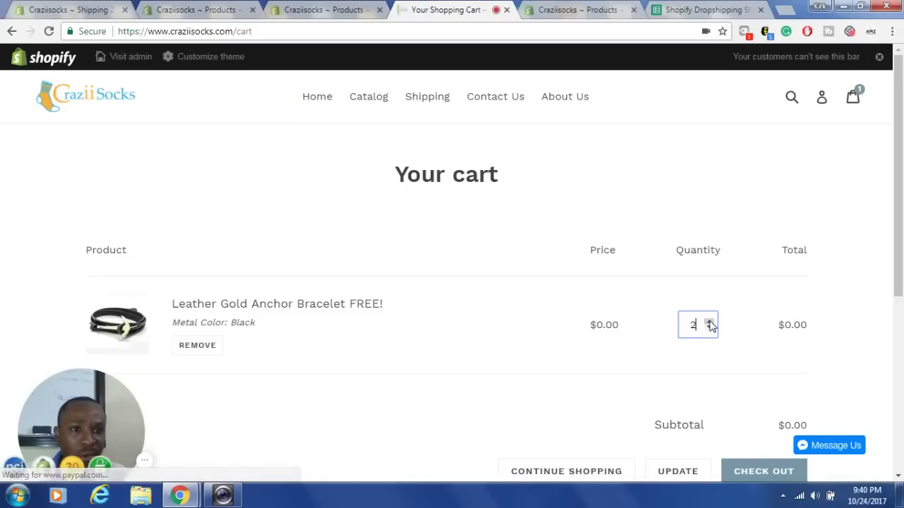
pyautogui.click(709, 323)
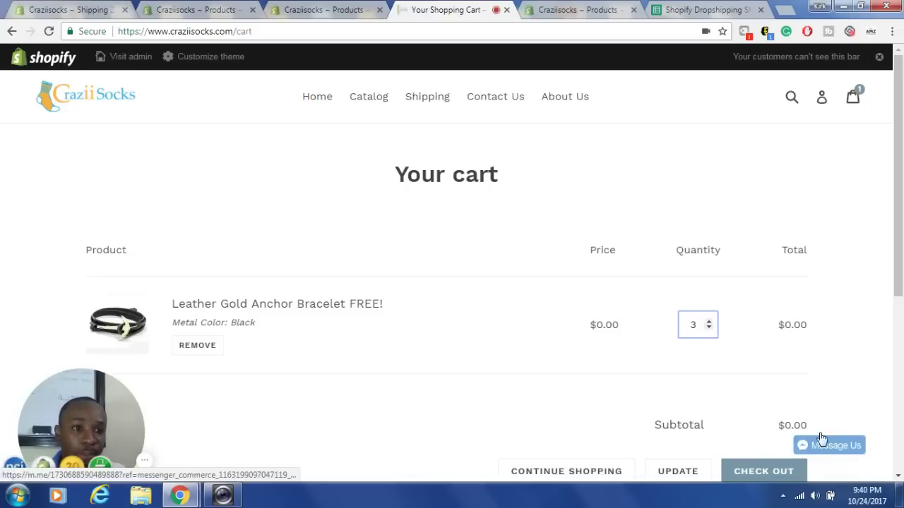
pyautogui.scroll(-3, 863, 315)
pyautogui.click(754, 316)
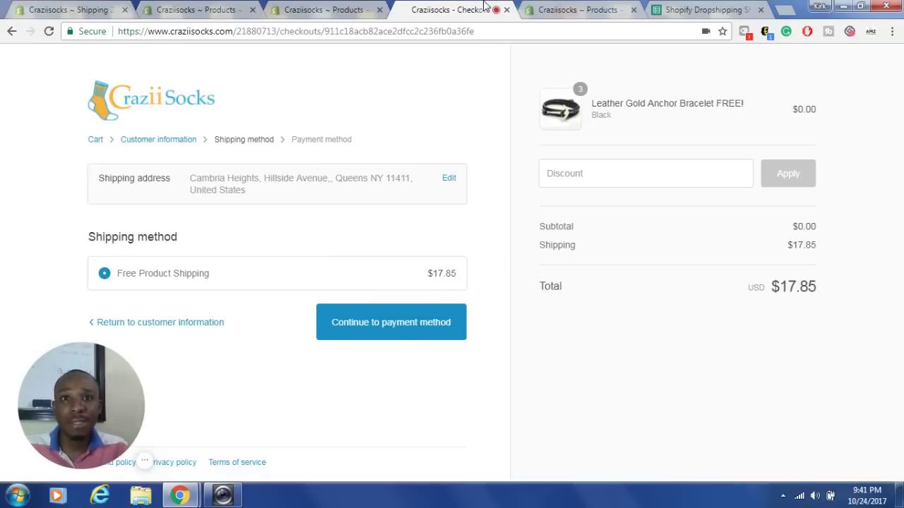
# Step: Open all variants of the Men's Luxury Lots Classic Multi Colored Socks in the bulk editor, add the Weight field, and check each variant's weight
pyautogui.click(360, 7)
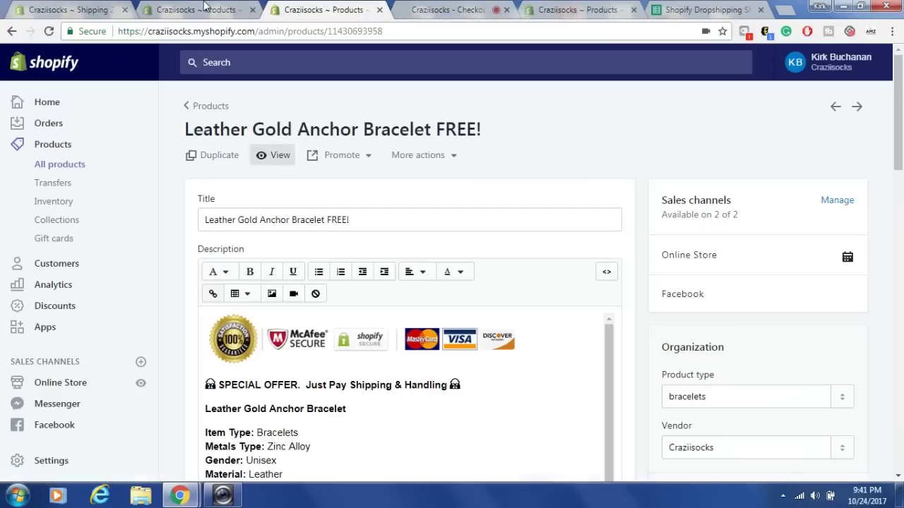
pyautogui.click(568, 9)
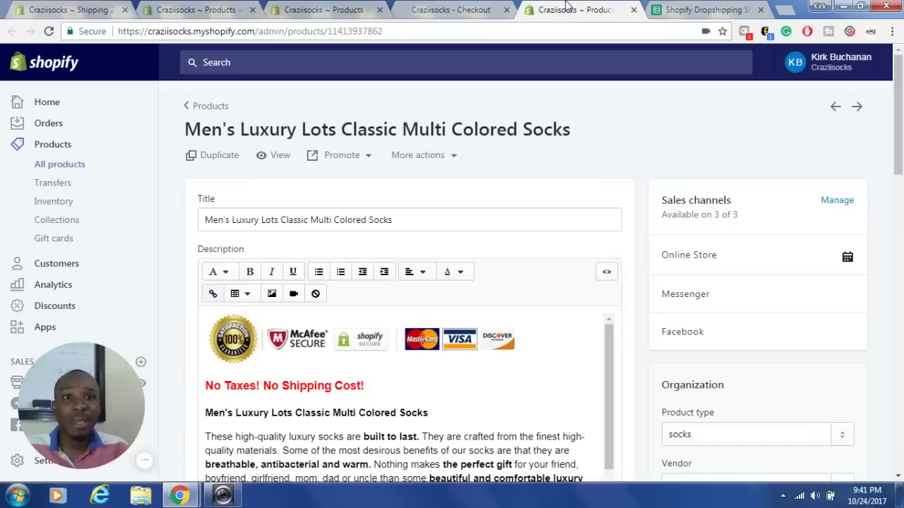
pyautogui.moveTo(900, 106); pyautogui.dragTo(901, 308)
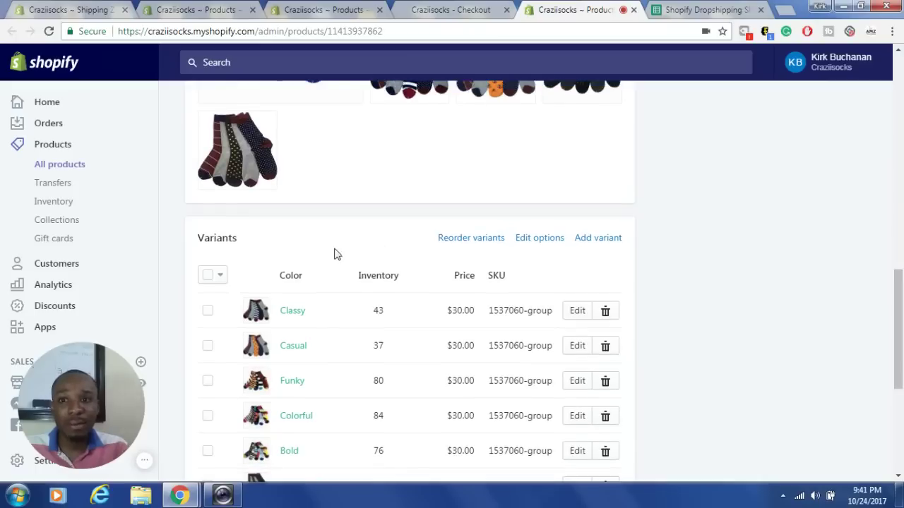
pyautogui.click(207, 274)
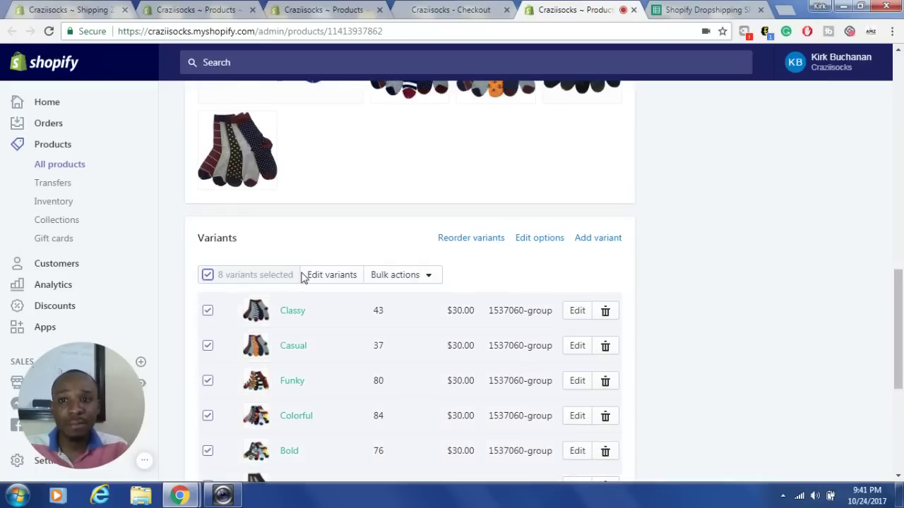
pyautogui.click(346, 276)
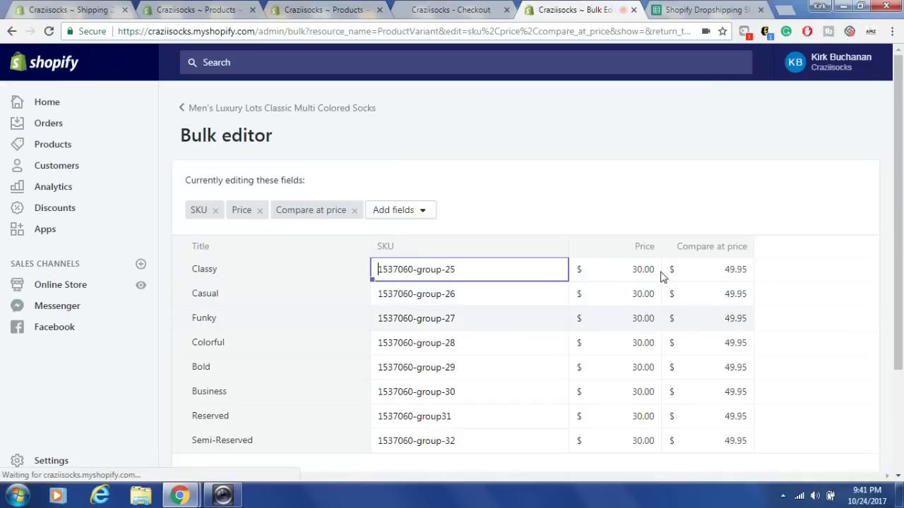
pyautogui.click(419, 215)
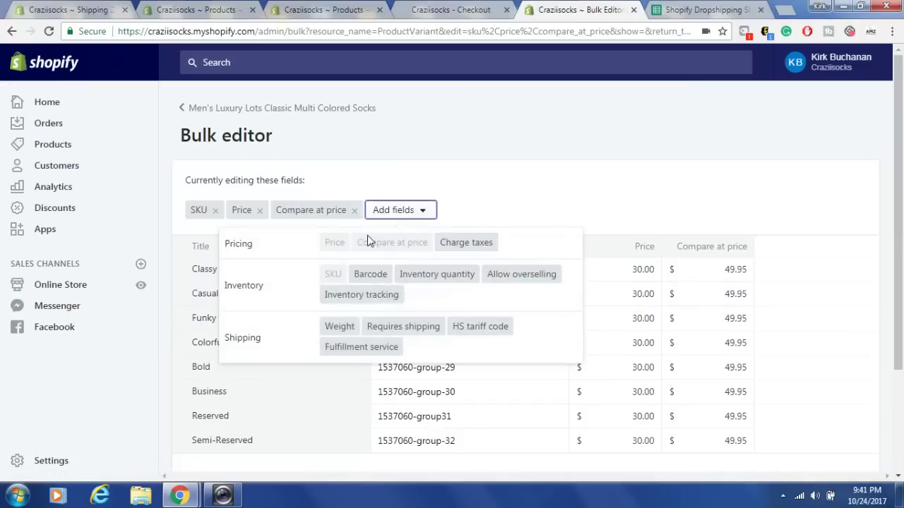
pyautogui.click(340, 328)
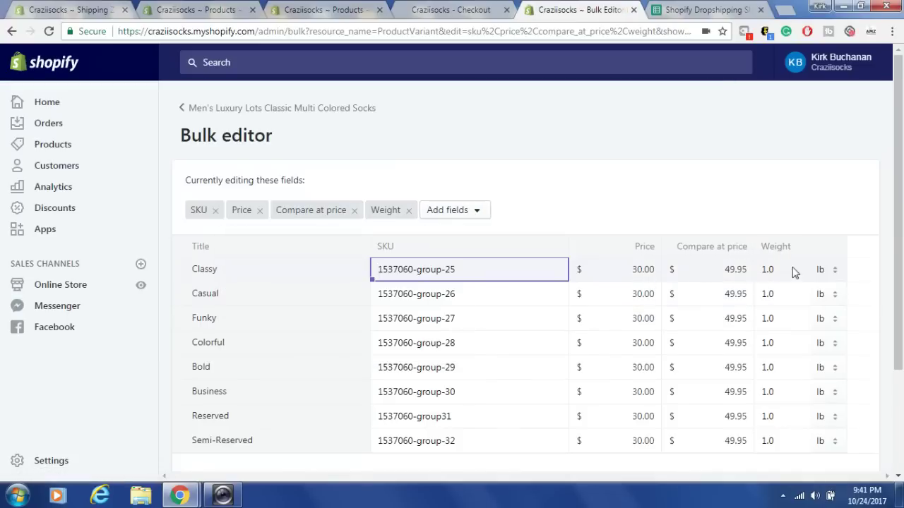
pyautogui.scroll(-2, 901, 278)
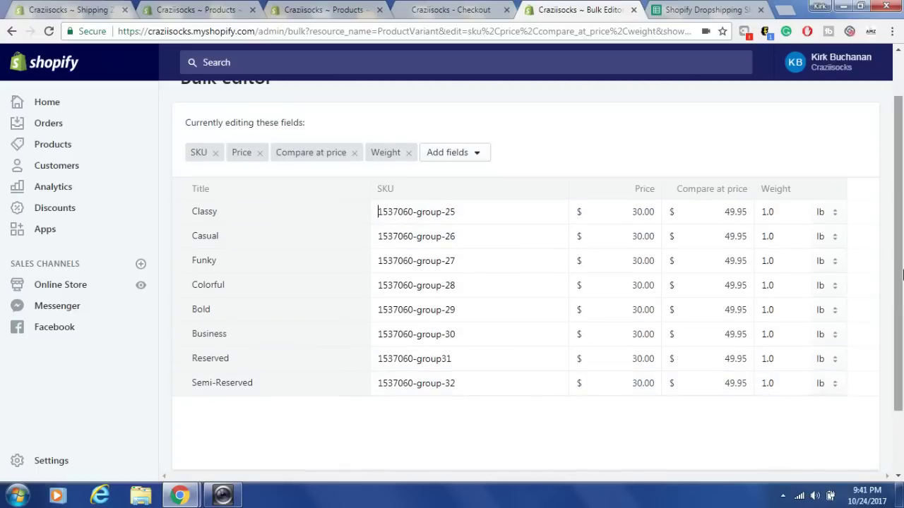
pyautogui.scroll(2, 901, 263)
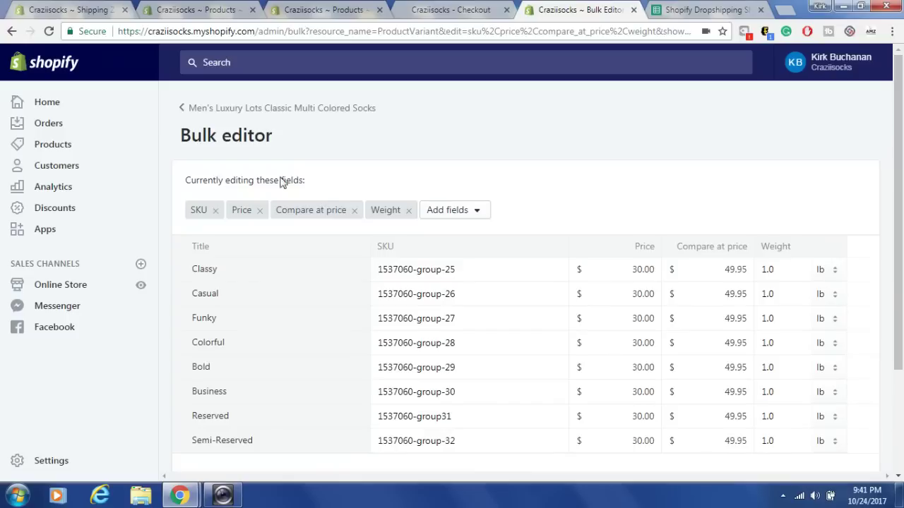
# Step: Return to the socks' product page, view it in the online store, and add two Classy socks to the cart
pyautogui.click(240, 109)
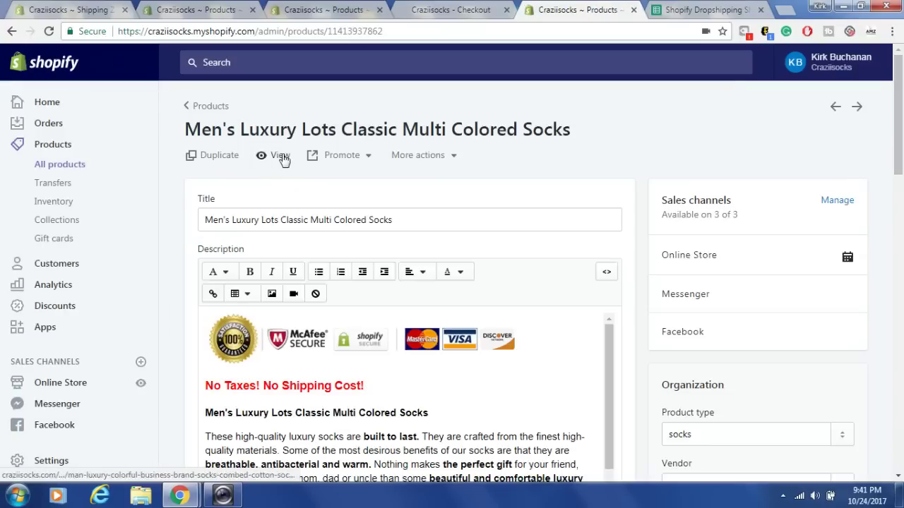
pyautogui.click(284, 157)
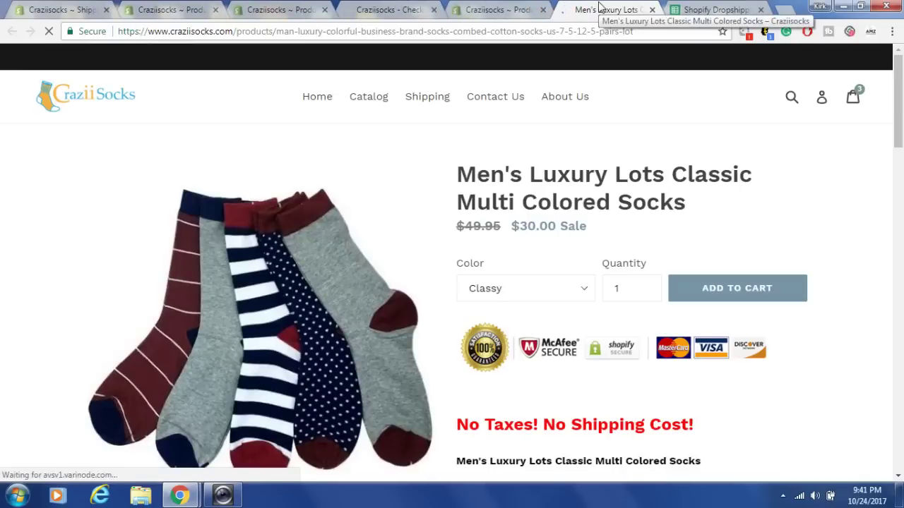
pyautogui.click(644, 285)
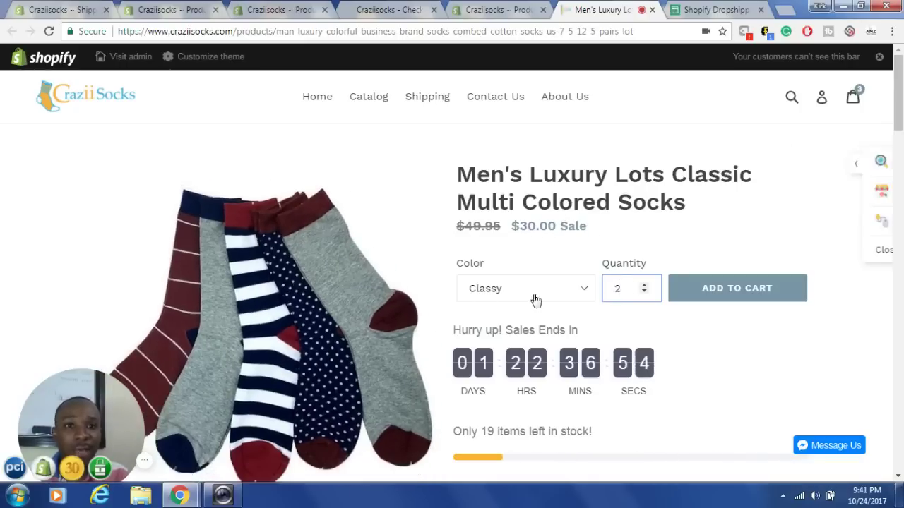
pyautogui.click(735, 296)
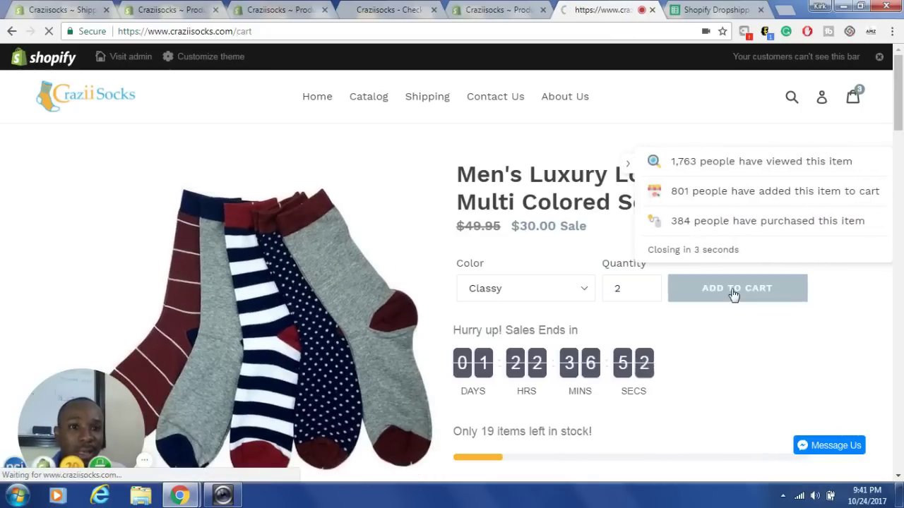
# Step: Remove the Leather Gold Anchor Bracelet from the cart and proceed to checkout with only the socks
pyautogui.moveTo(901, 187); pyautogui.dragTo(902, 247)
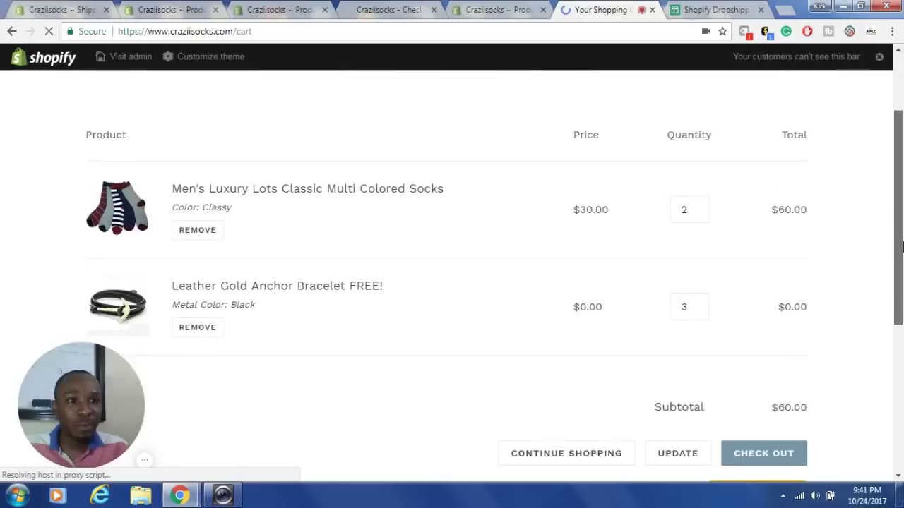
pyautogui.click(211, 324)
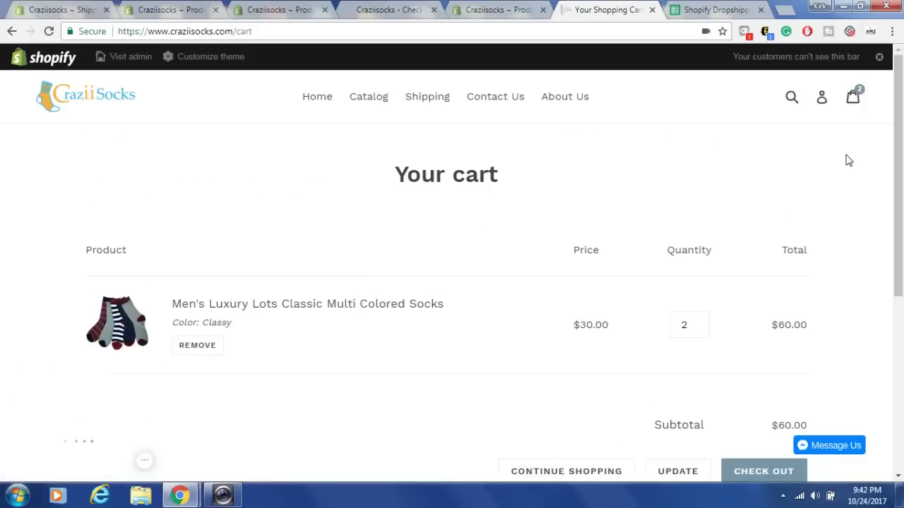
pyautogui.moveTo(901, 125); pyautogui.dragTo(900, 202)
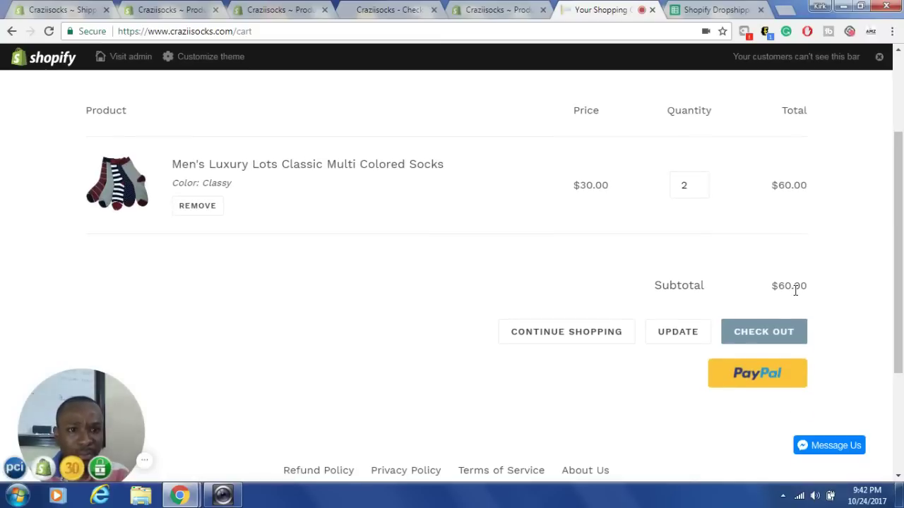
pyautogui.click(754, 340)
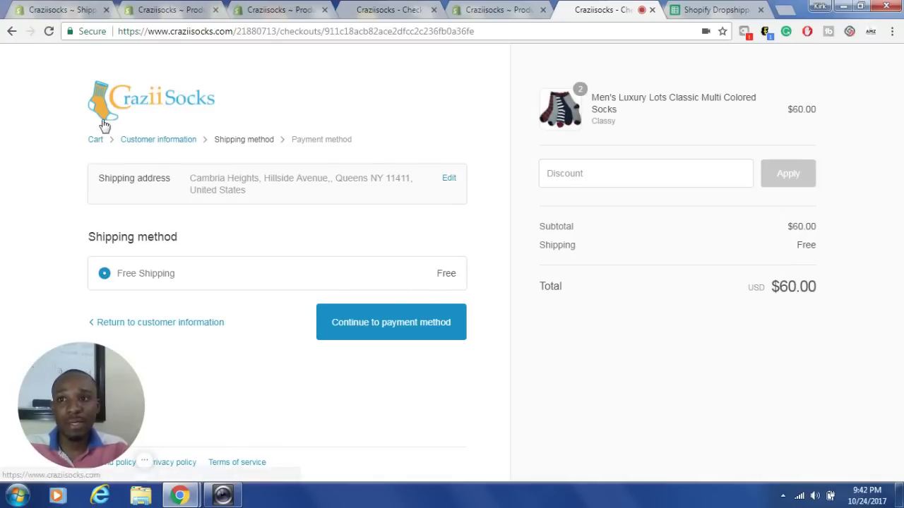
# Step: Return to the cart, set the socks' quantity to 4, and check out again to test the shipping rate
pyautogui.click(96, 140)
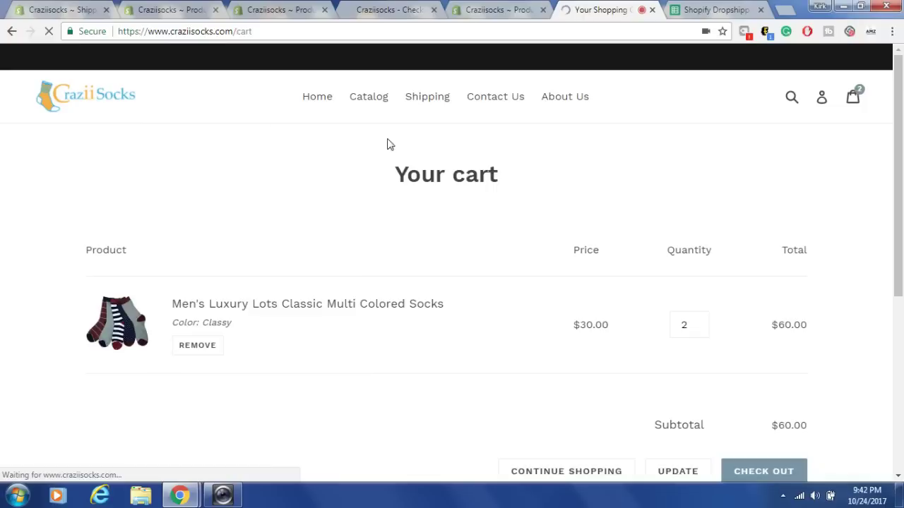
pyautogui.click(701, 322)
pyautogui.click(700, 322)
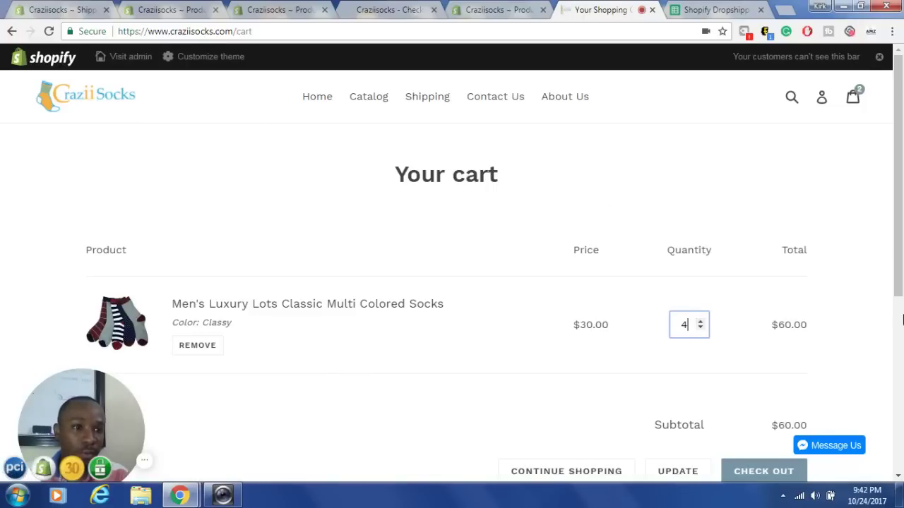
pyautogui.scroll(-2, 882, 310)
pyautogui.click(756, 311)
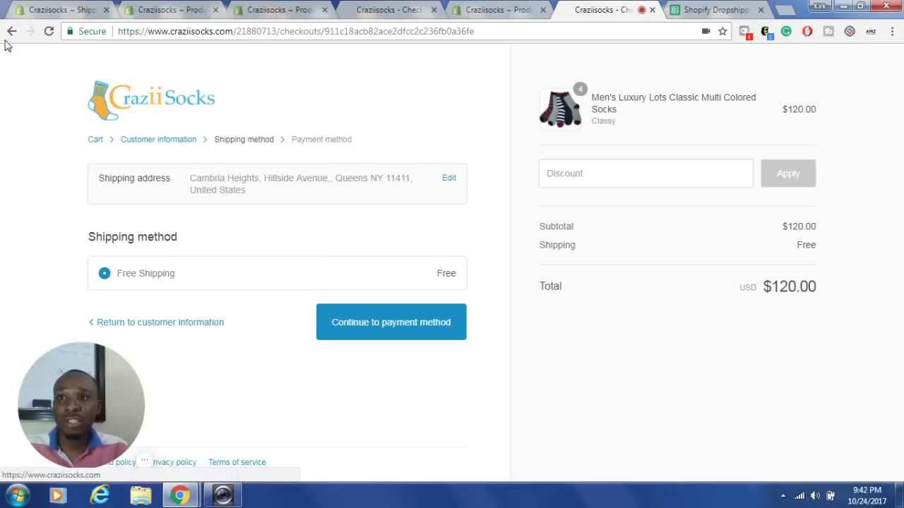
# Step: Go back to the cart, reduce the socks' quantity to 1, and proceed to checkout to test the shipping rate
pyautogui.click(96, 141)
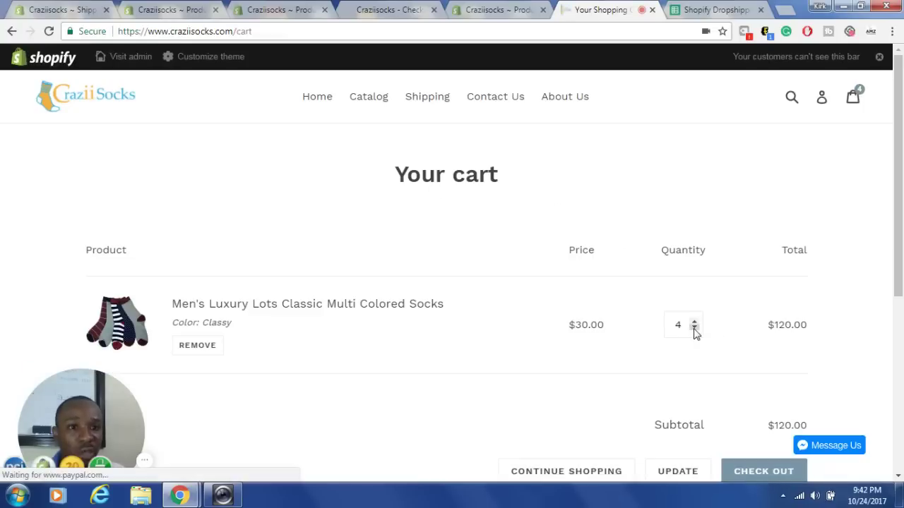
pyautogui.click(694, 329)
pyautogui.click(694, 329)
pyautogui.click(694, 329)
pyautogui.scroll(-2, 900, 290)
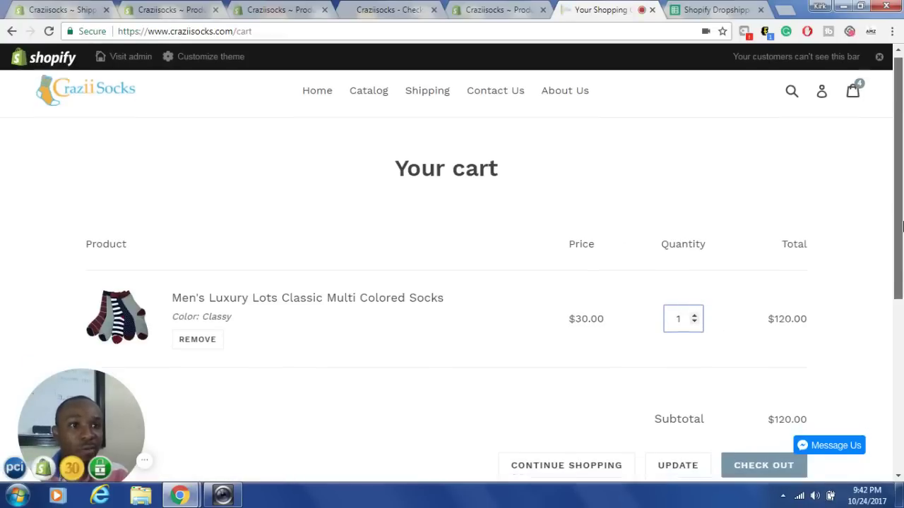
pyautogui.click(775, 327)
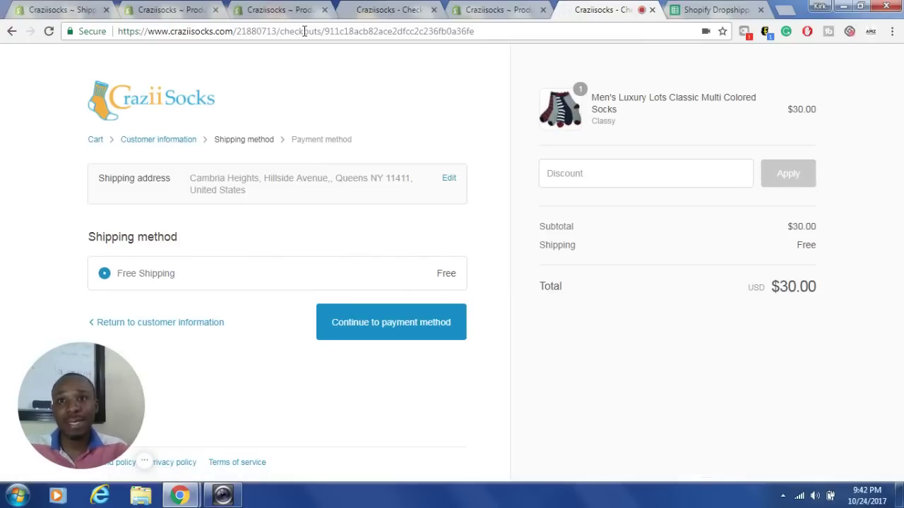
# Step: Review the Worldwide zone's weight based rates and compare them with the Shopify Dropshipping Shipping Schedule in Google Sheets
pyautogui.click(74, 6)
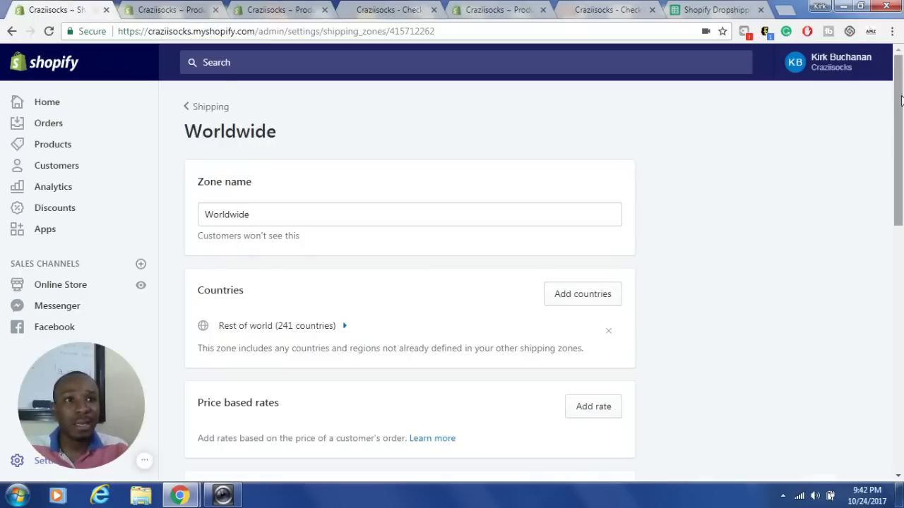
pyautogui.moveTo(900, 101); pyautogui.dragTo(901, 265)
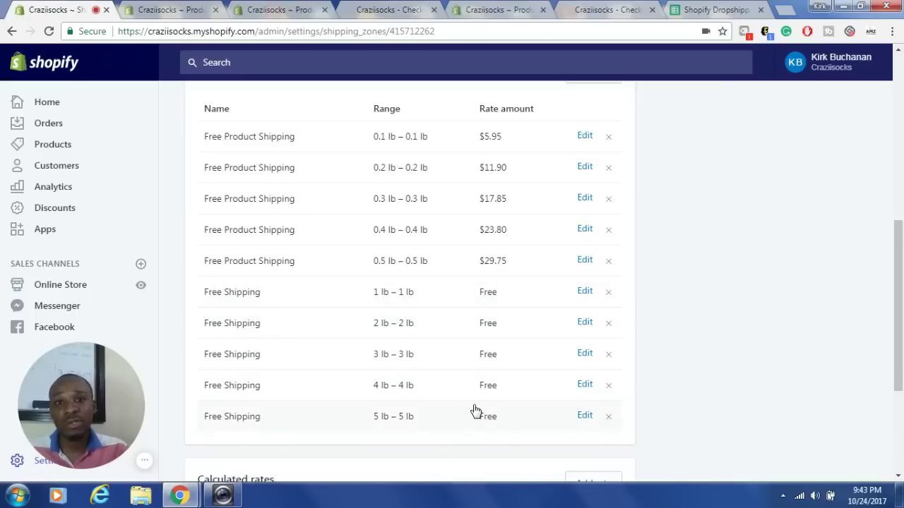
pyautogui.moveTo(902, 261); pyautogui.dragTo(900, 105)
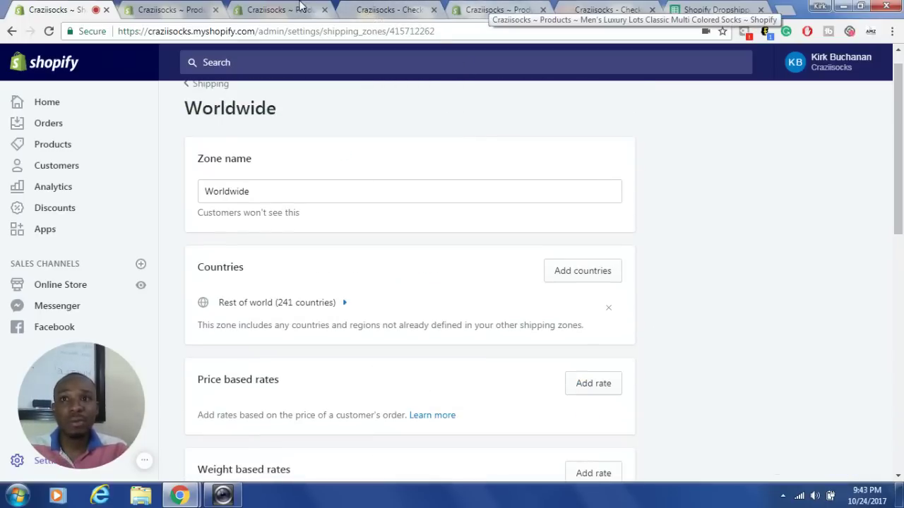
pyautogui.click(714, 9)
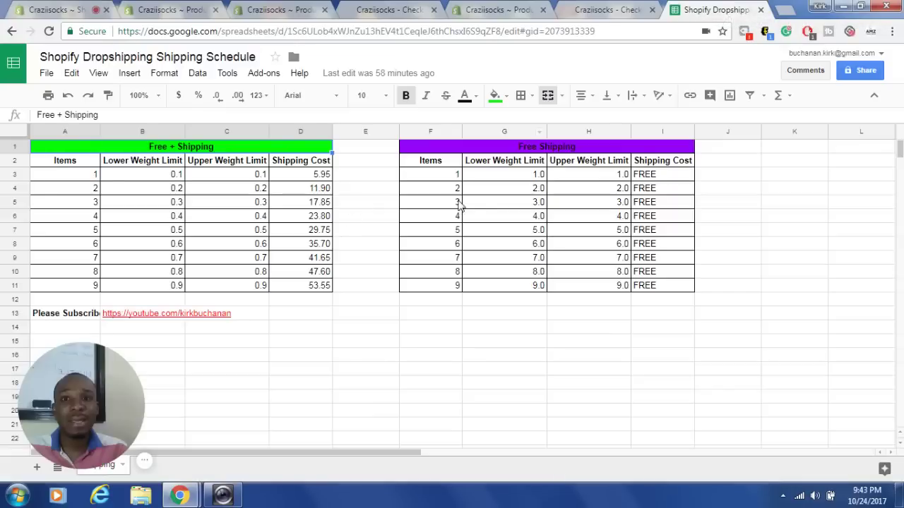